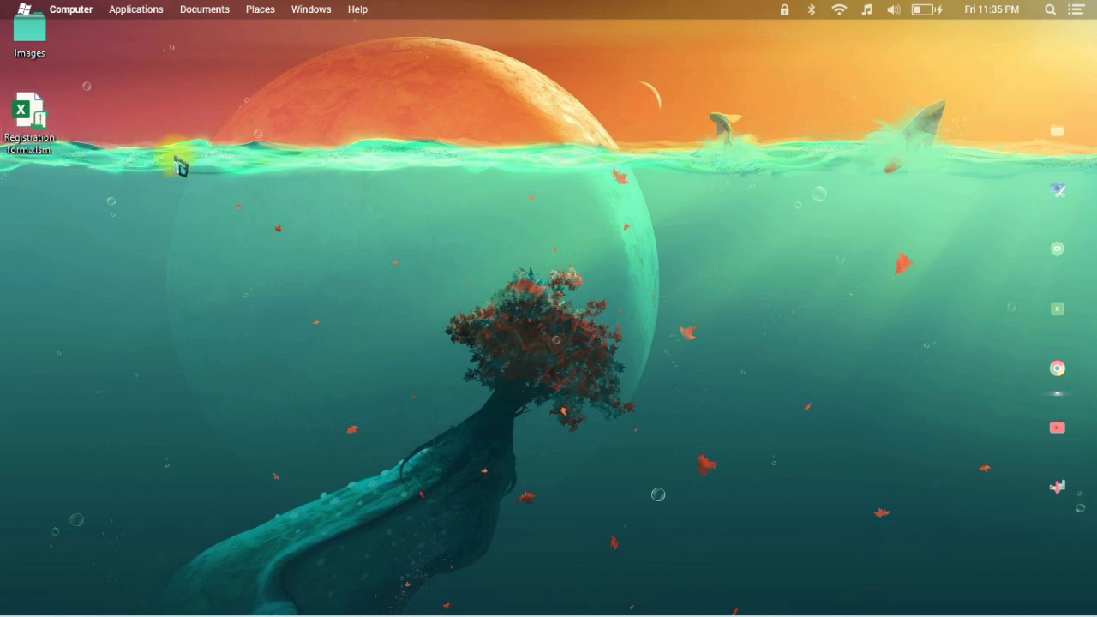
- Launch the Registration Form .xlsm workbook to bring up the Form Cetak ID Card entry form
double_click(50, 144)
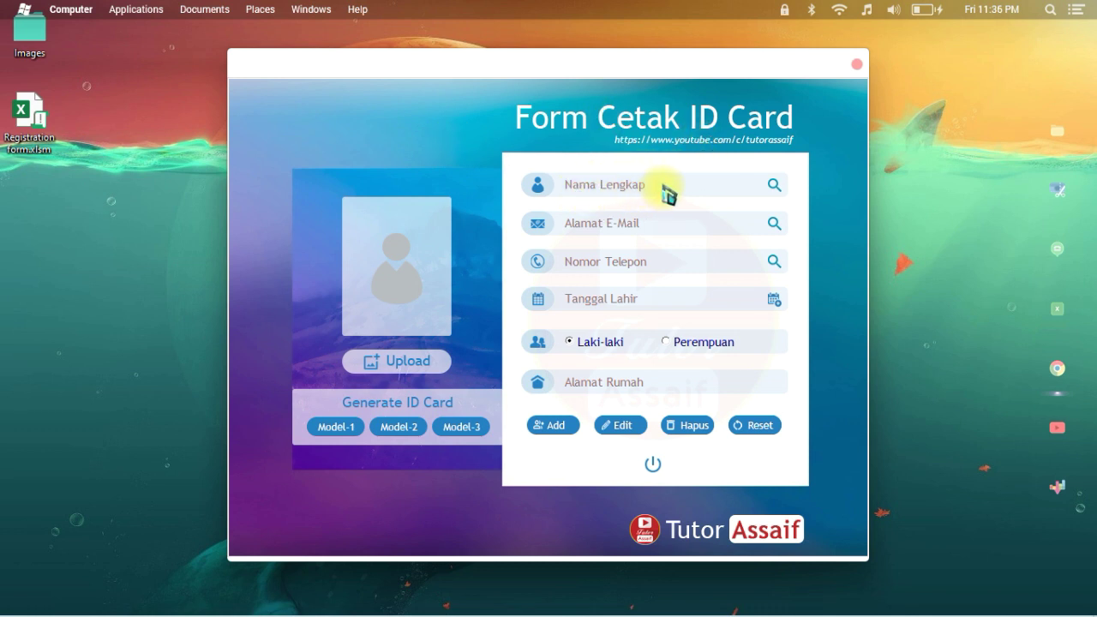
- Enter the person's full name, e-mail address and phone number on the ID card form
click(664, 187)
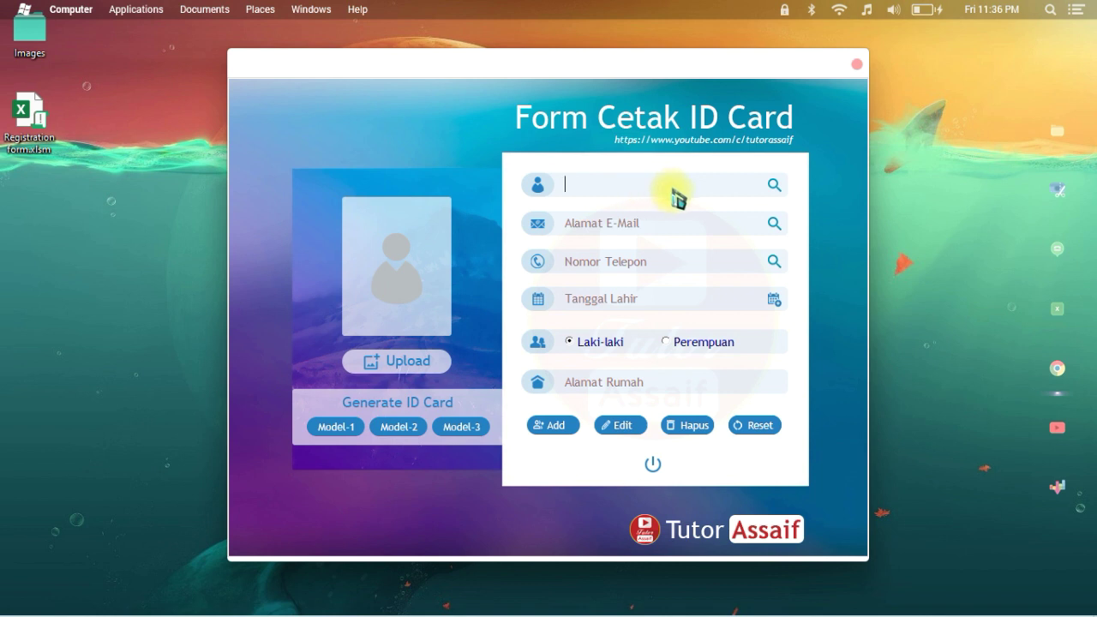
click(679, 225)
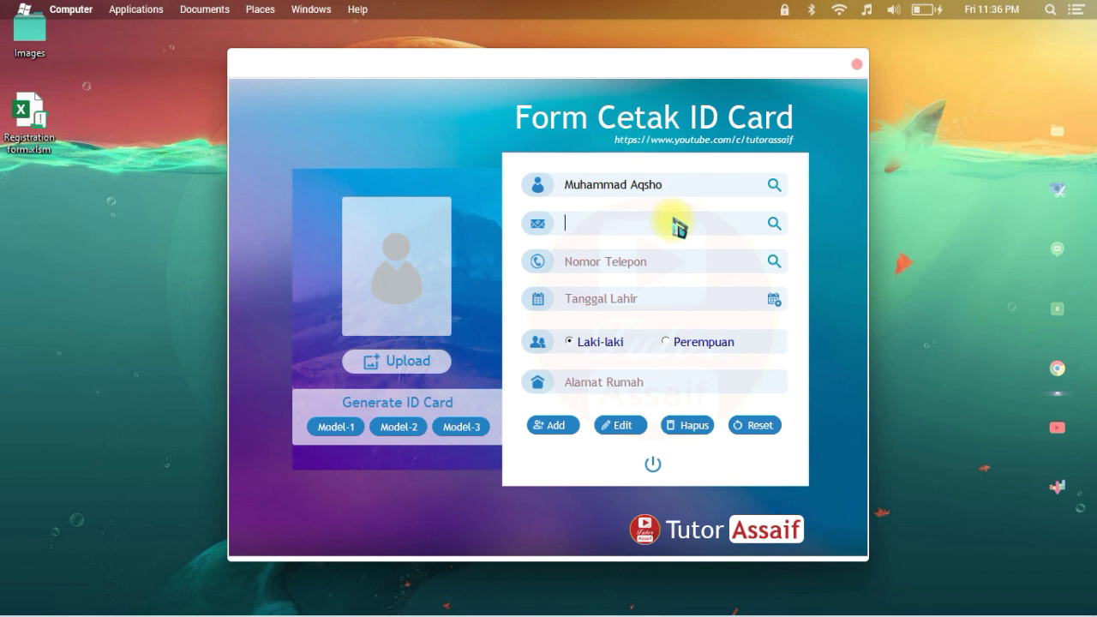
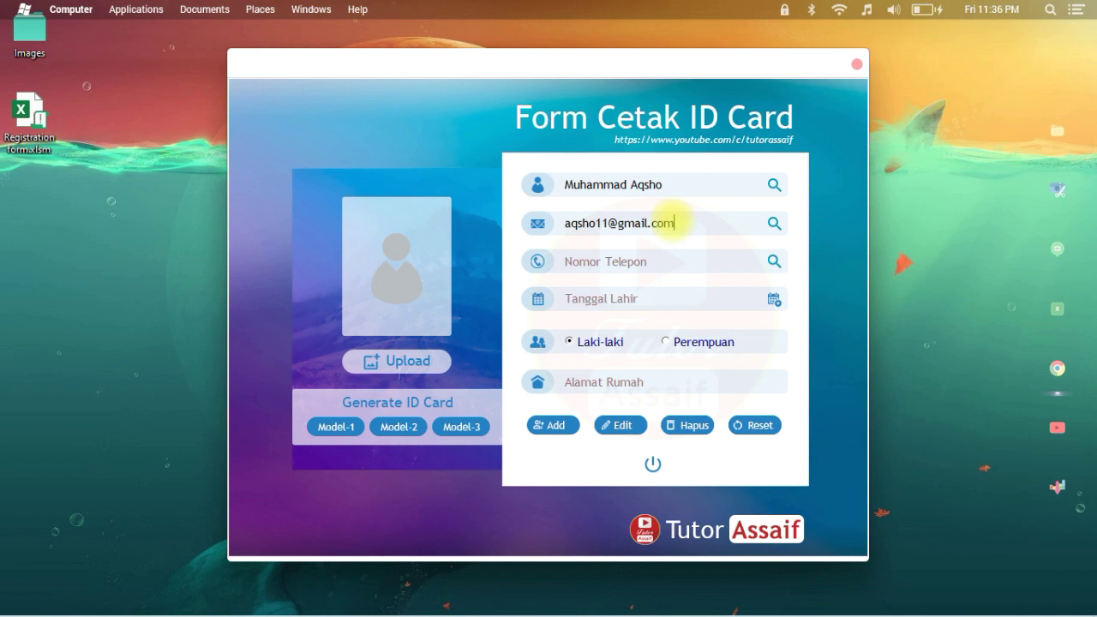
click(654, 264)
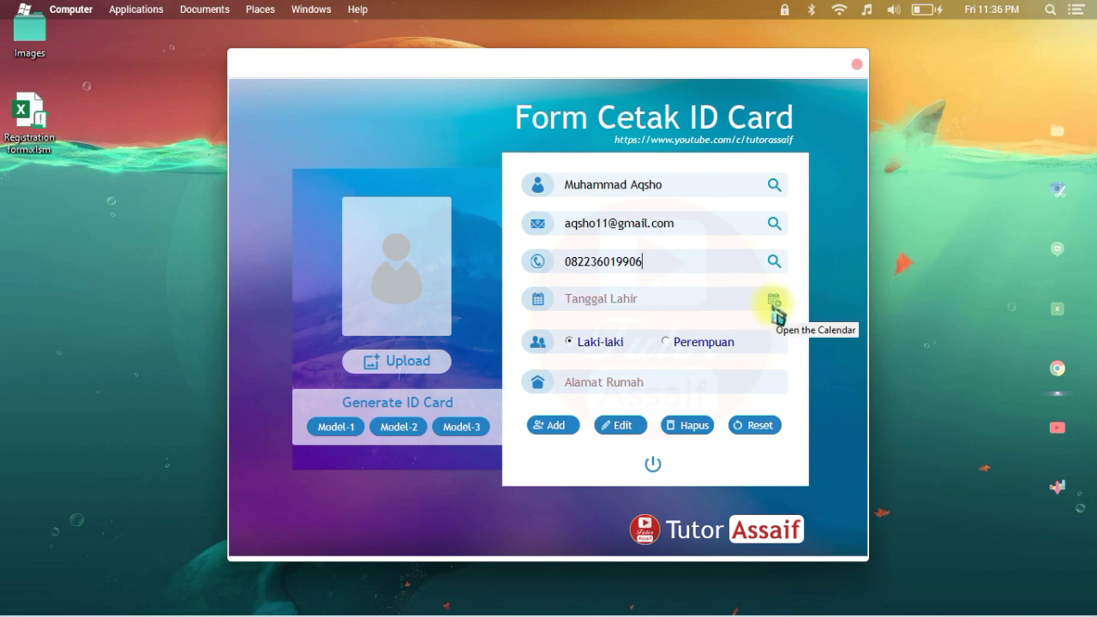
click(777, 305)
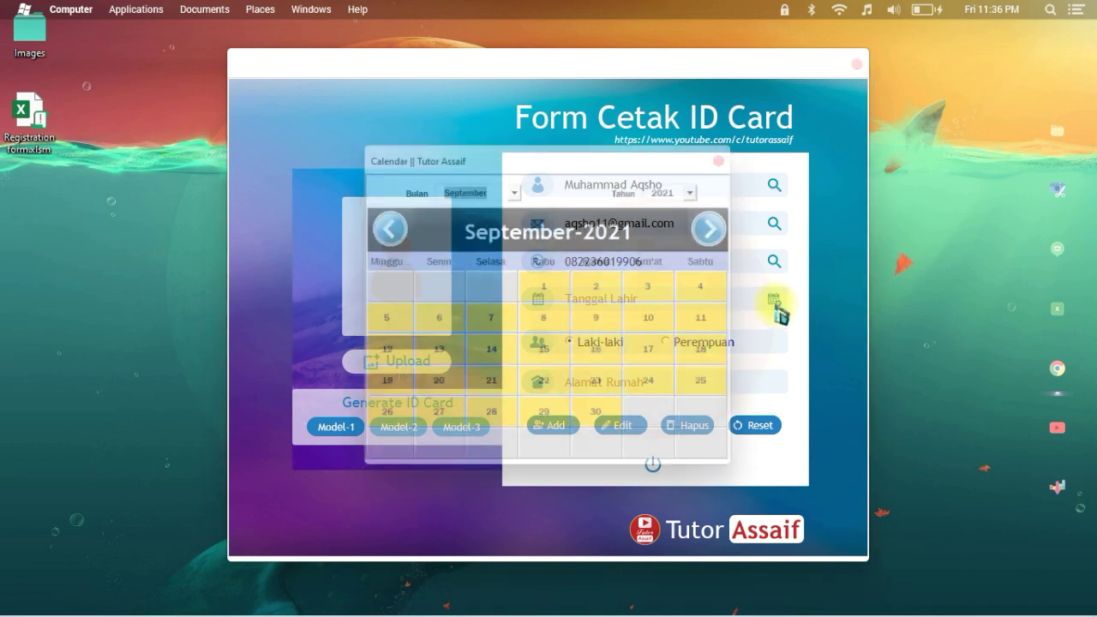
- Pick 11 April 2020 as the birth date in the calendar
click(514, 191)
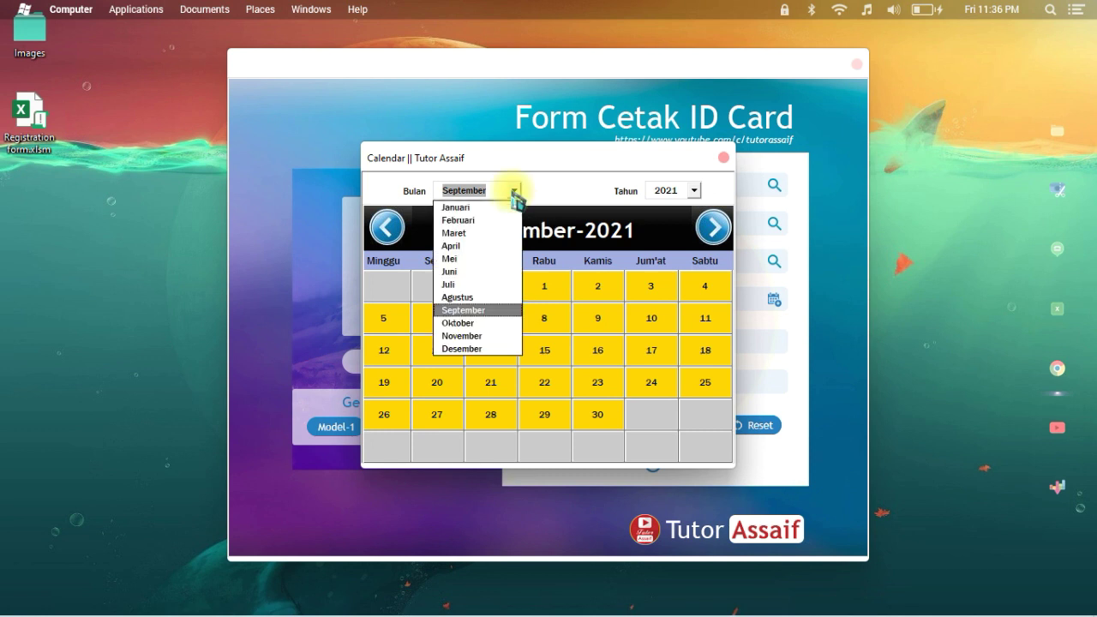
click(483, 247)
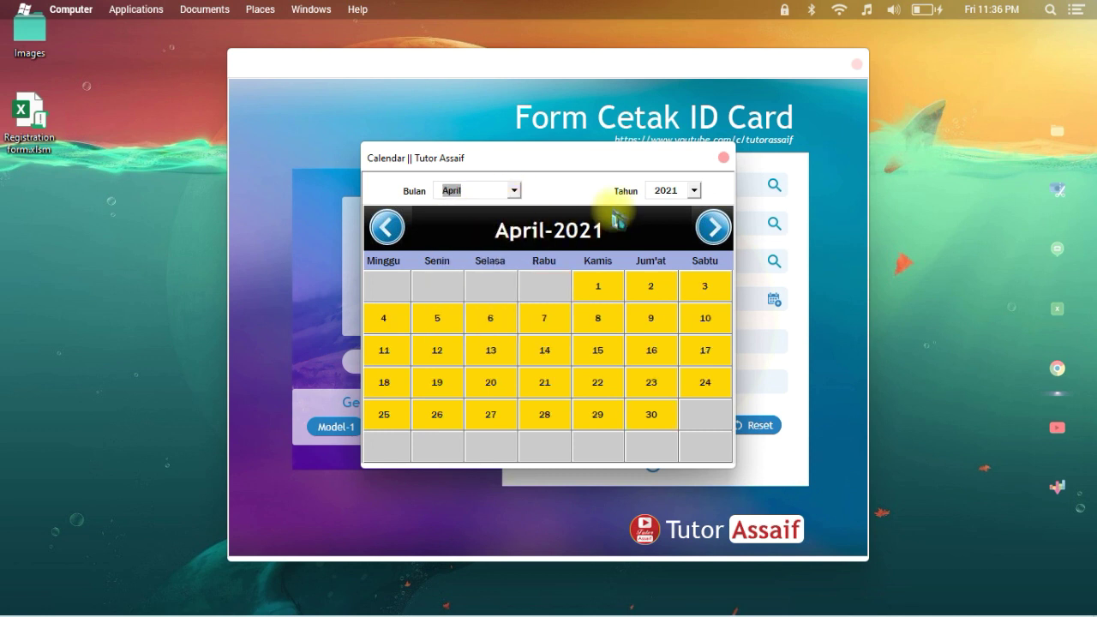
click(694, 190)
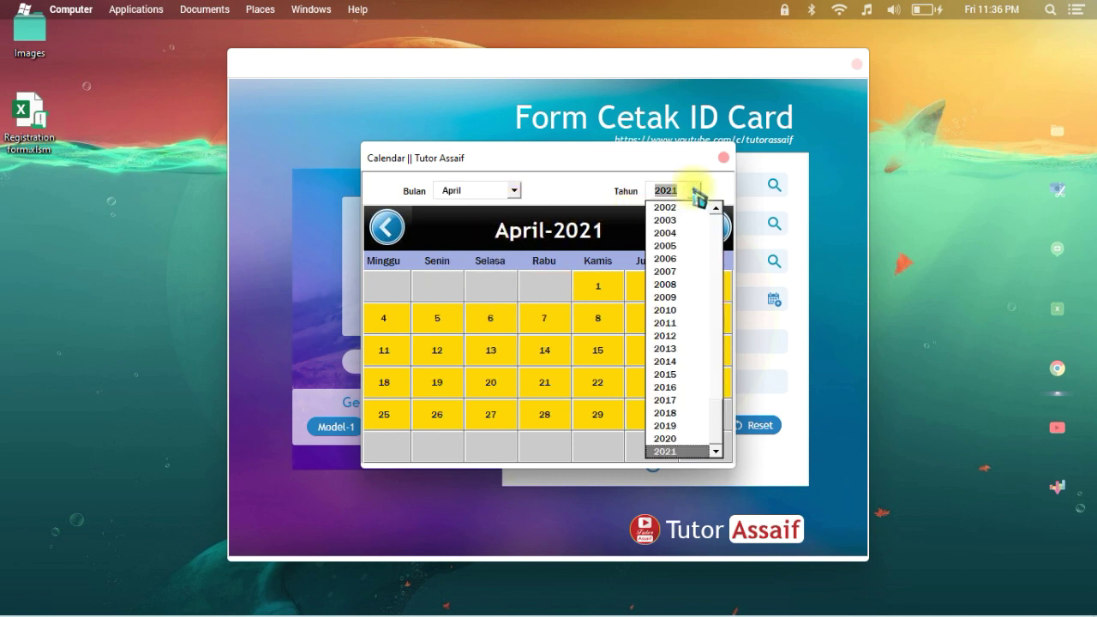
click(669, 438)
click(704, 319)
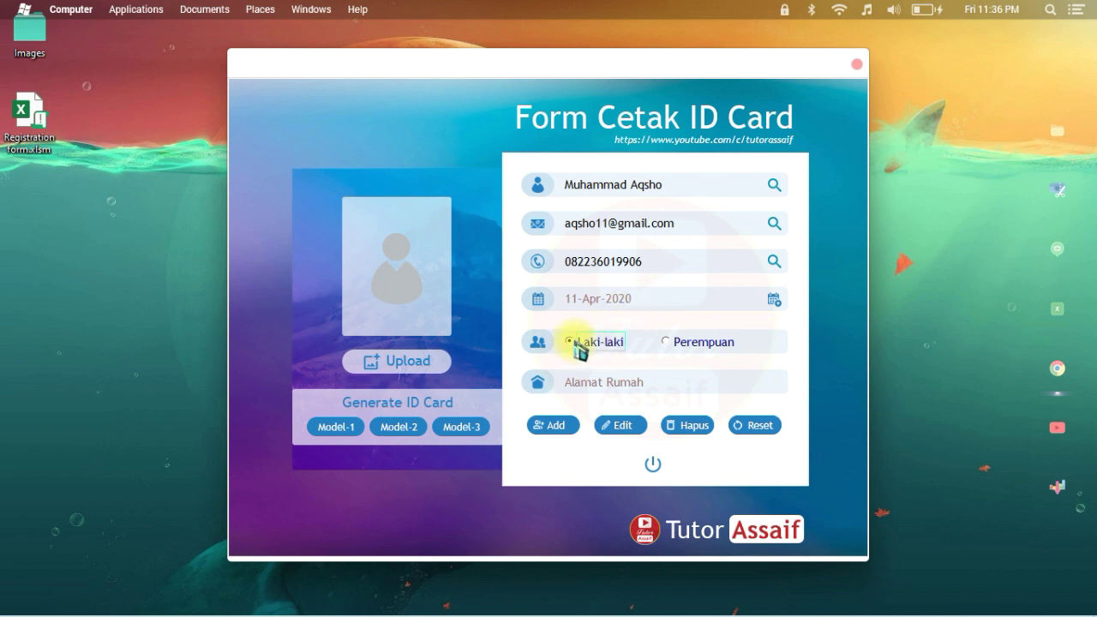
- Fill in the person's home address in Alamat Rumah, then start choosing a card photo
click(586, 393)
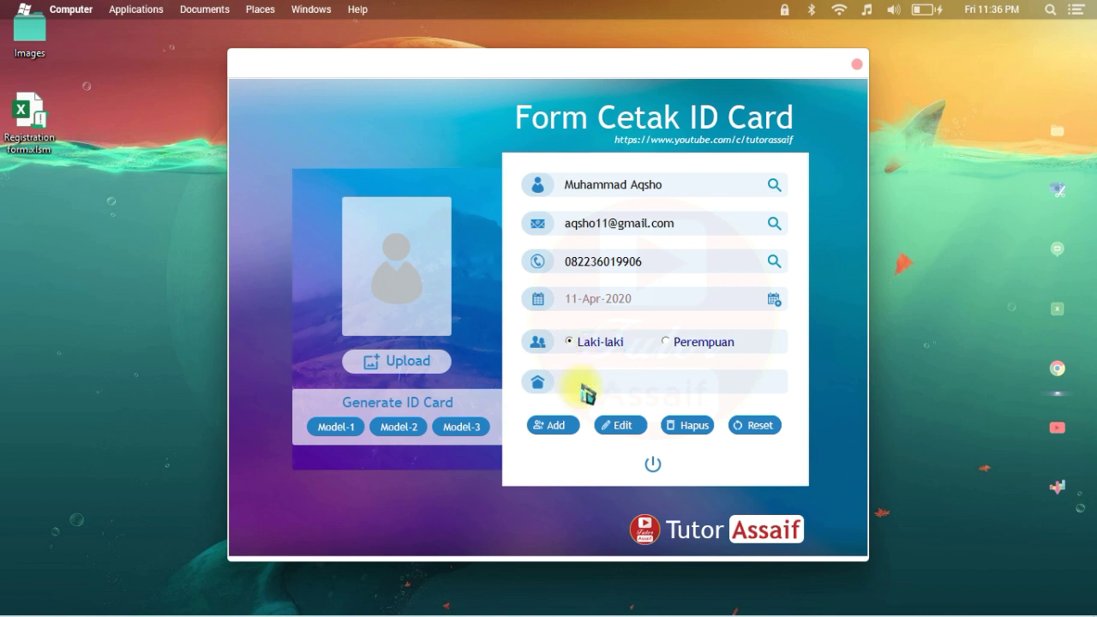
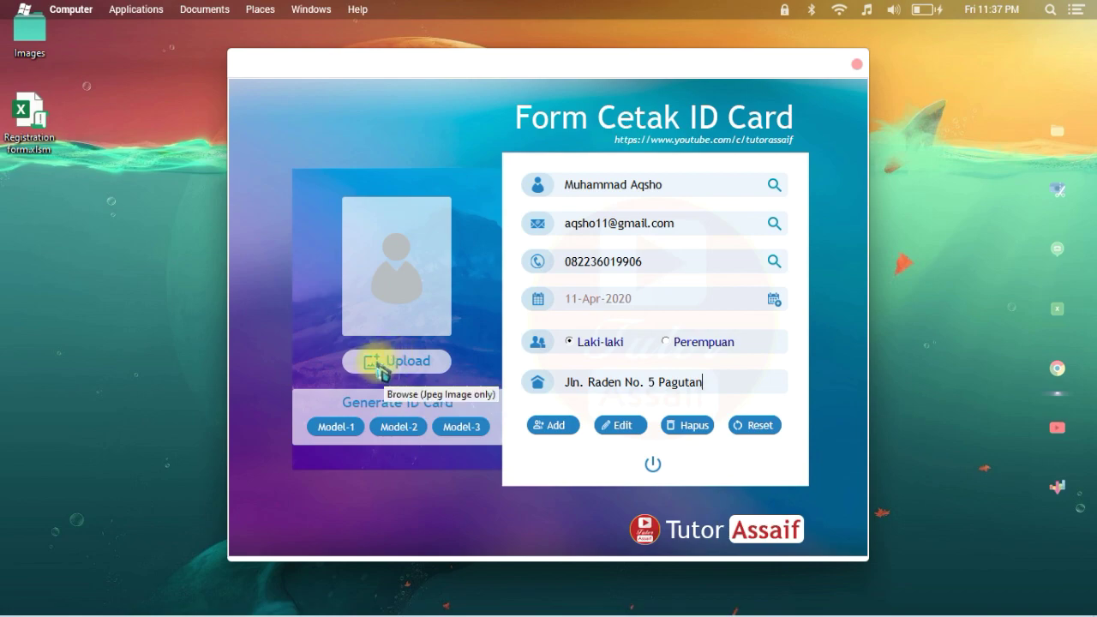
click(378, 367)
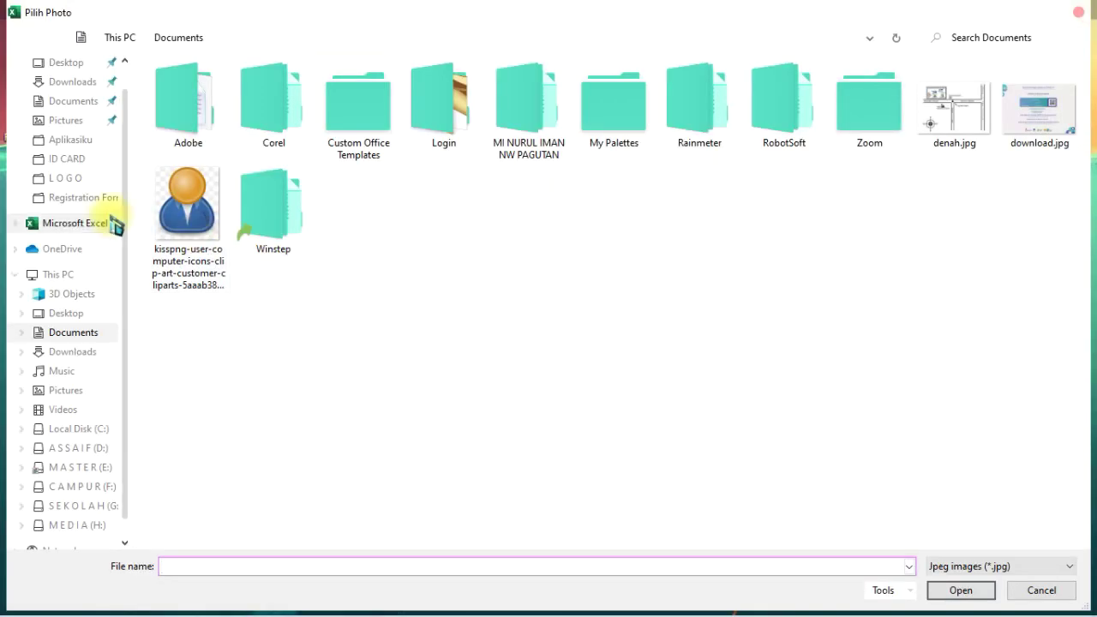
- Attach a man's portrait from the Photo Guru folder on SEKOLAH (G:) as the card photo
click(82, 506)
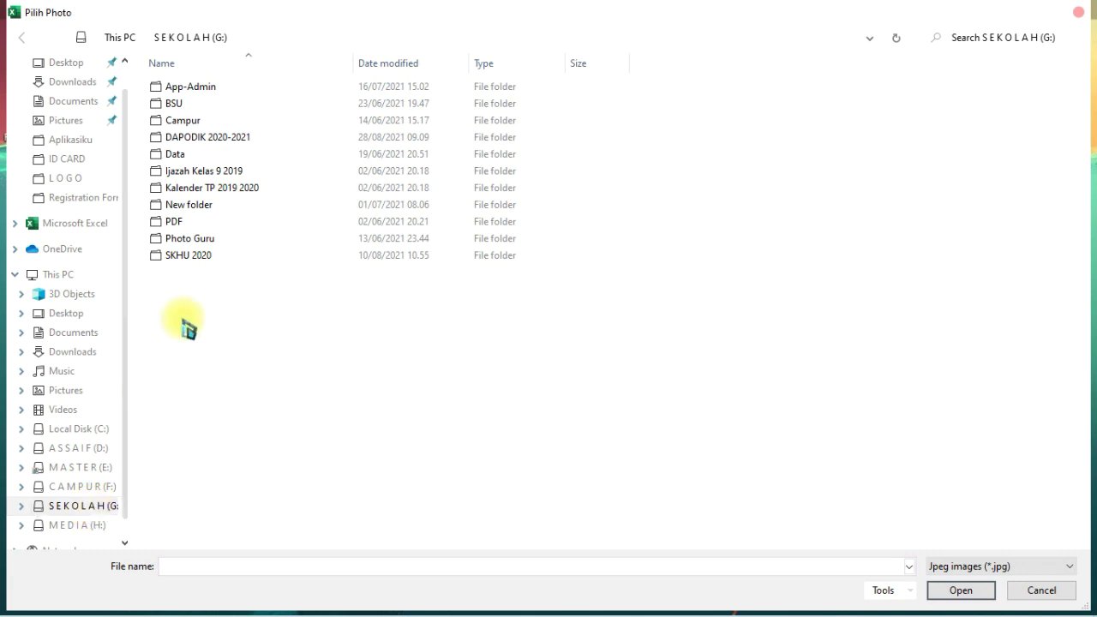
double_click(206, 238)
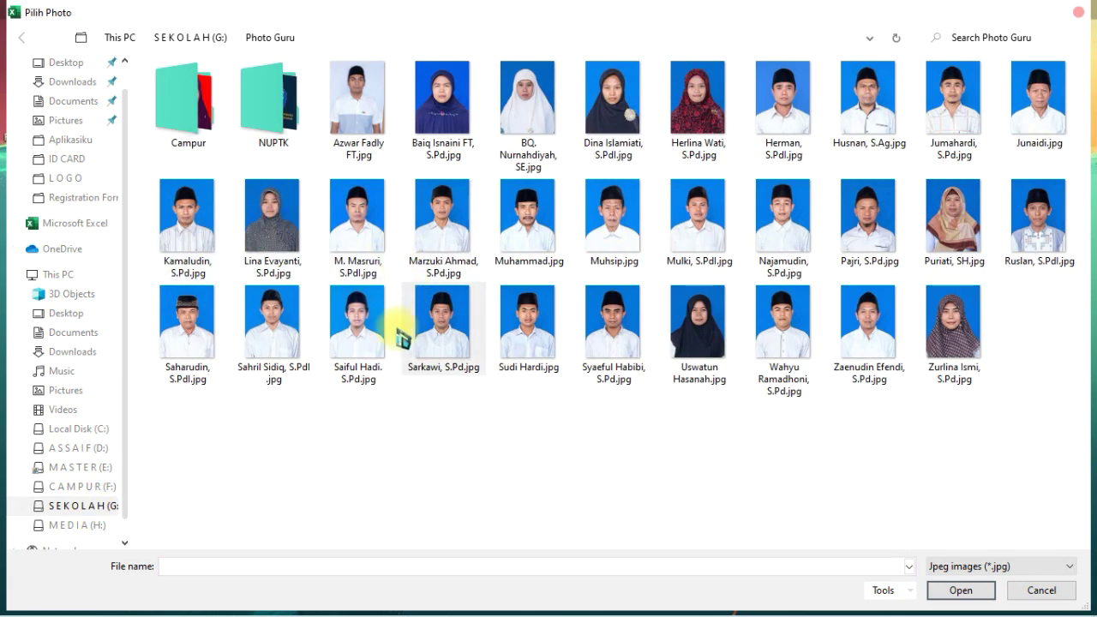
double_click(355, 311)
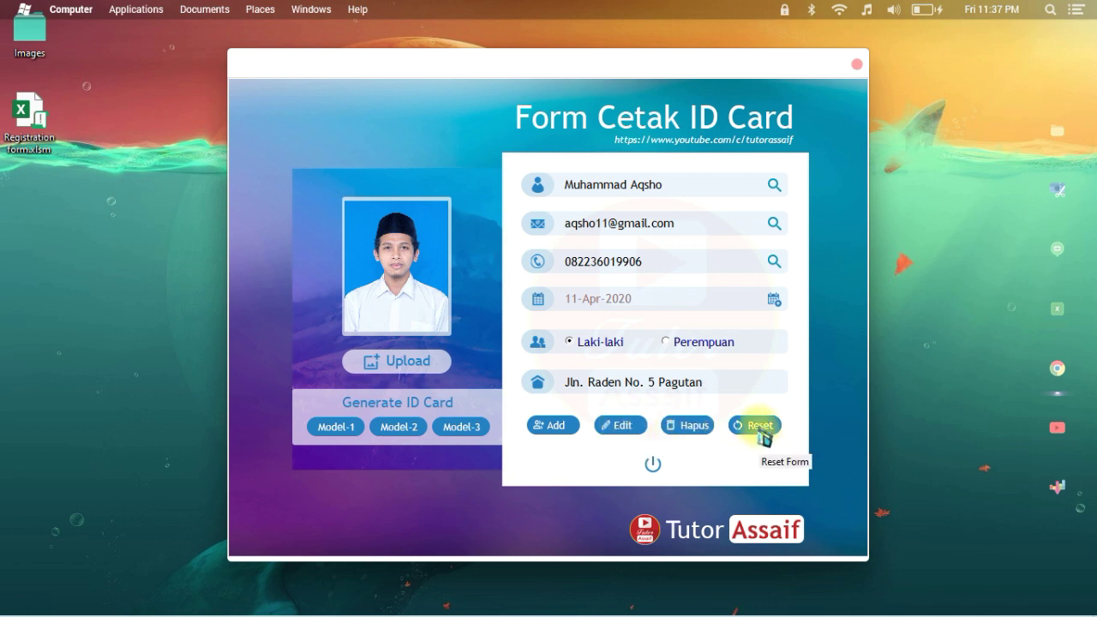
- Add the entered details as a new record and acknowledge the 'Data berhasil ditambahkan!' message
click(567, 426)
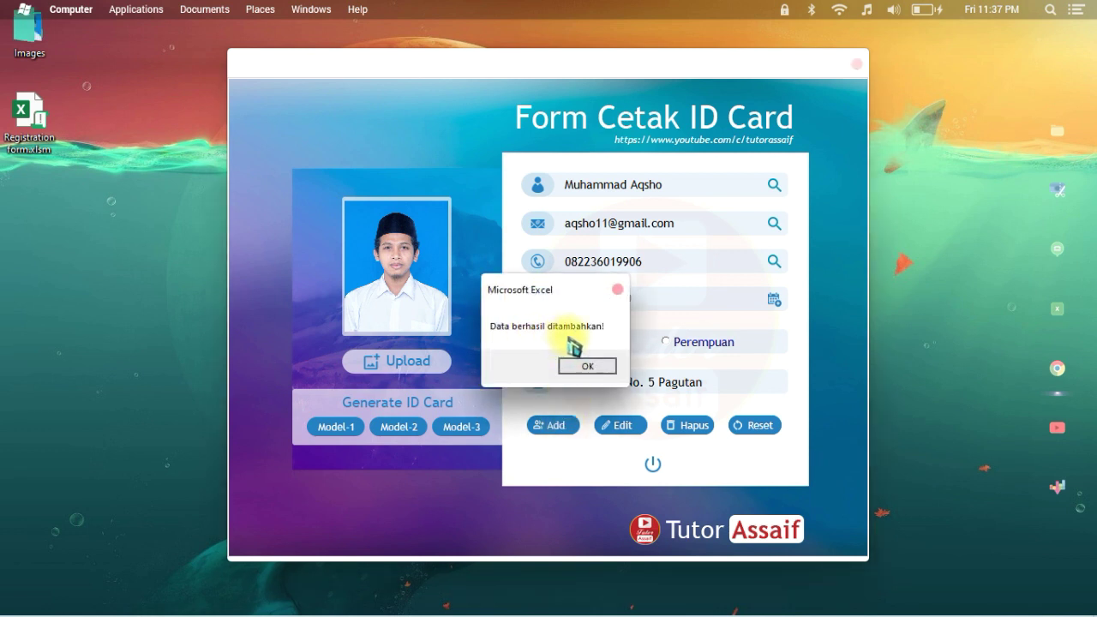
click(589, 367)
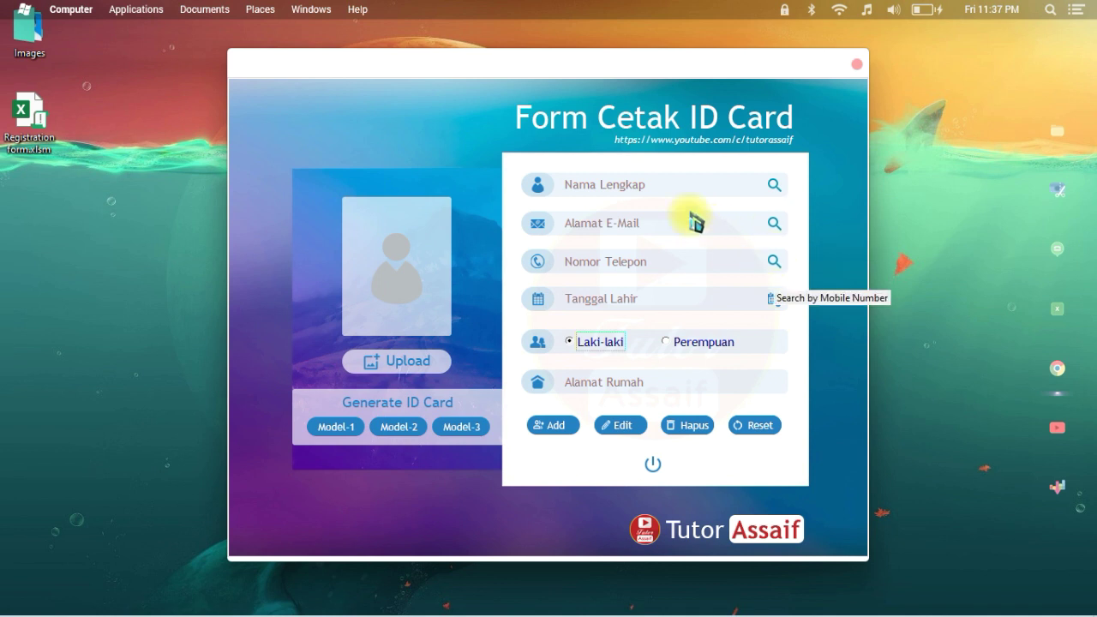
click(644, 186)
text(aqsho)
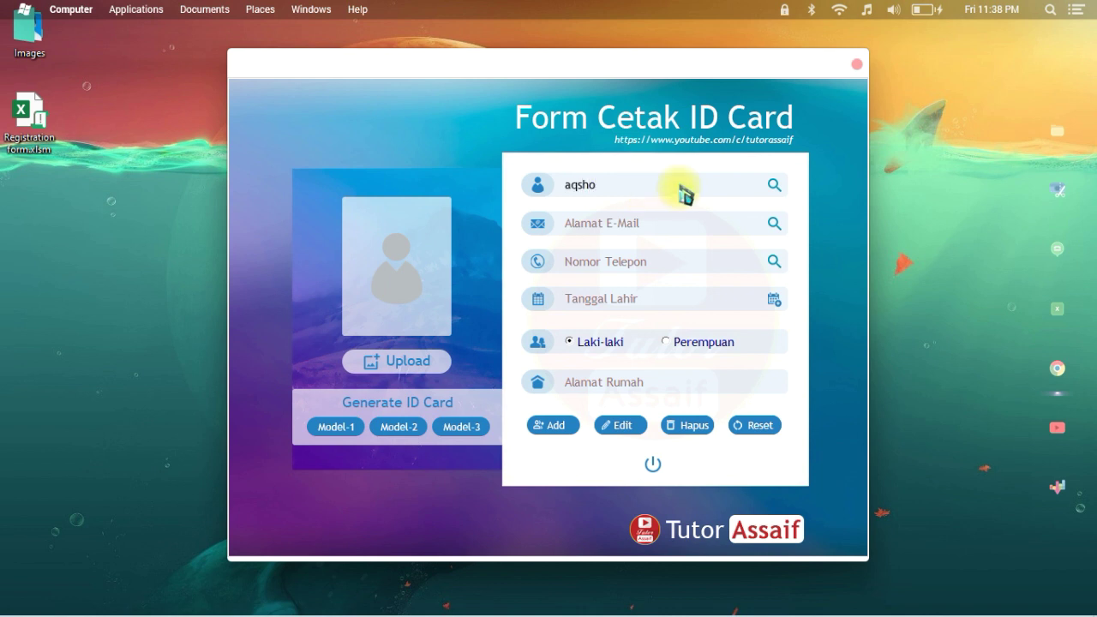
click(774, 187)
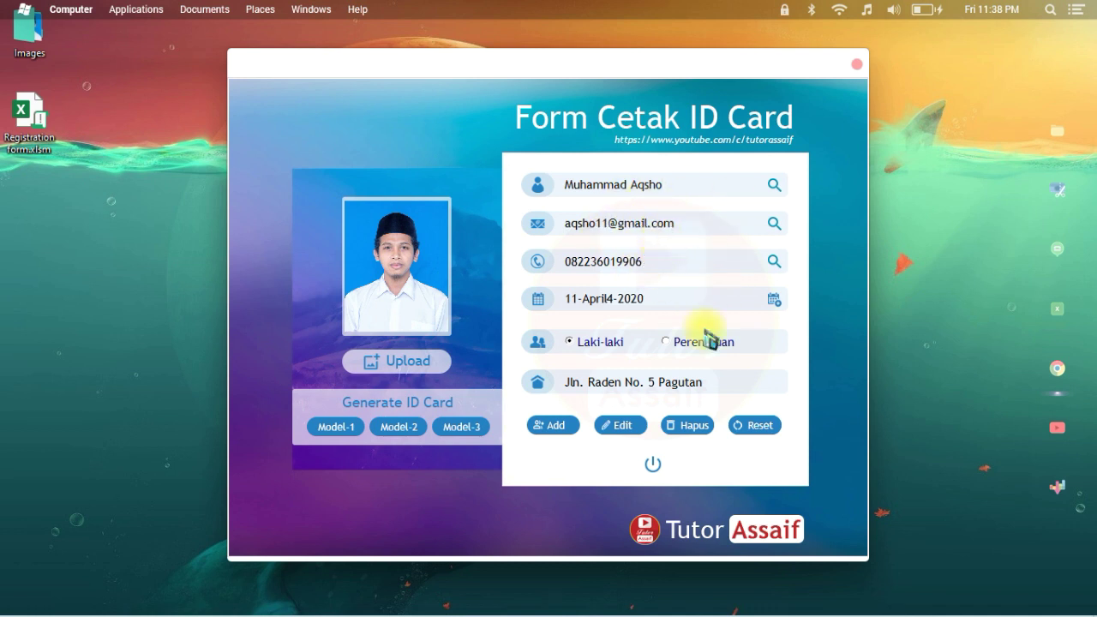
click(760, 432)
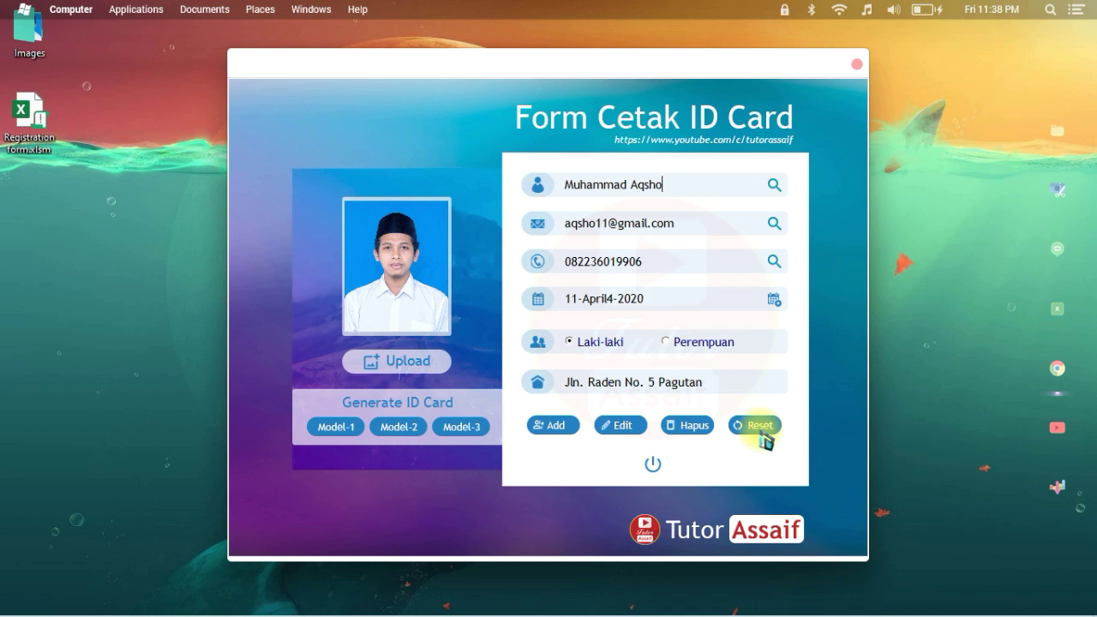
click(634, 195)
click(636, 225)
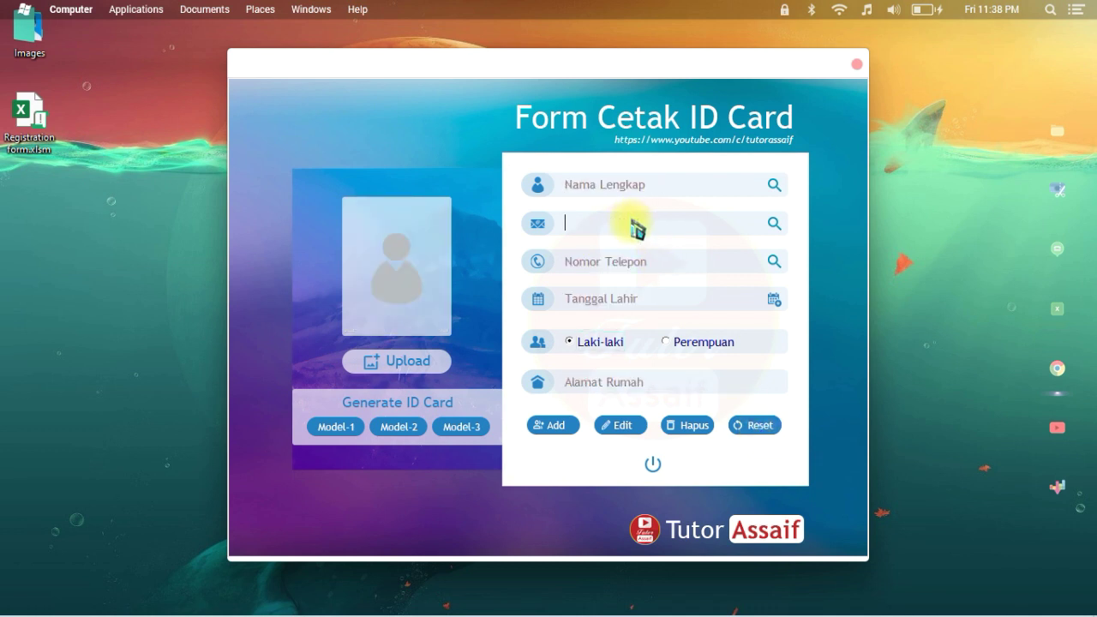
text(qsho11)
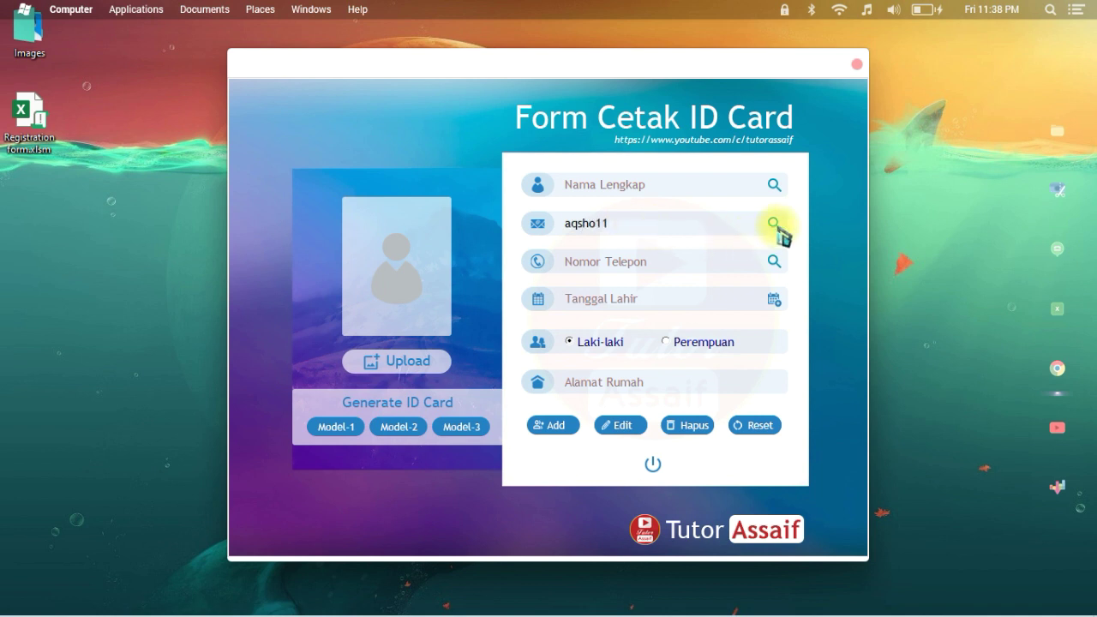
click(774, 224)
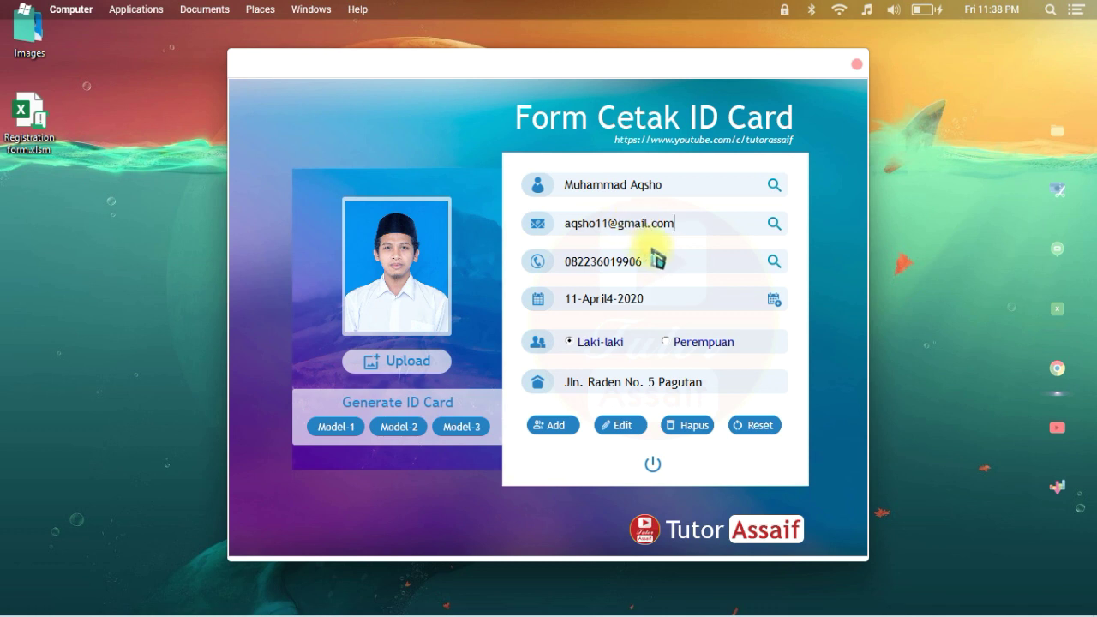
click(757, 427)
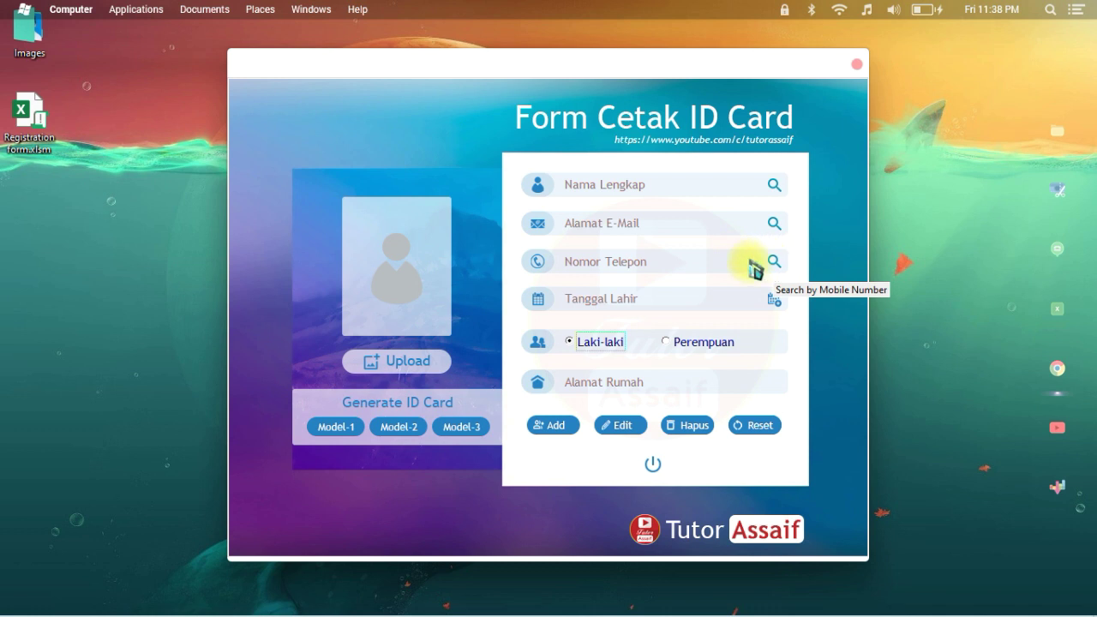
click(703, 266)
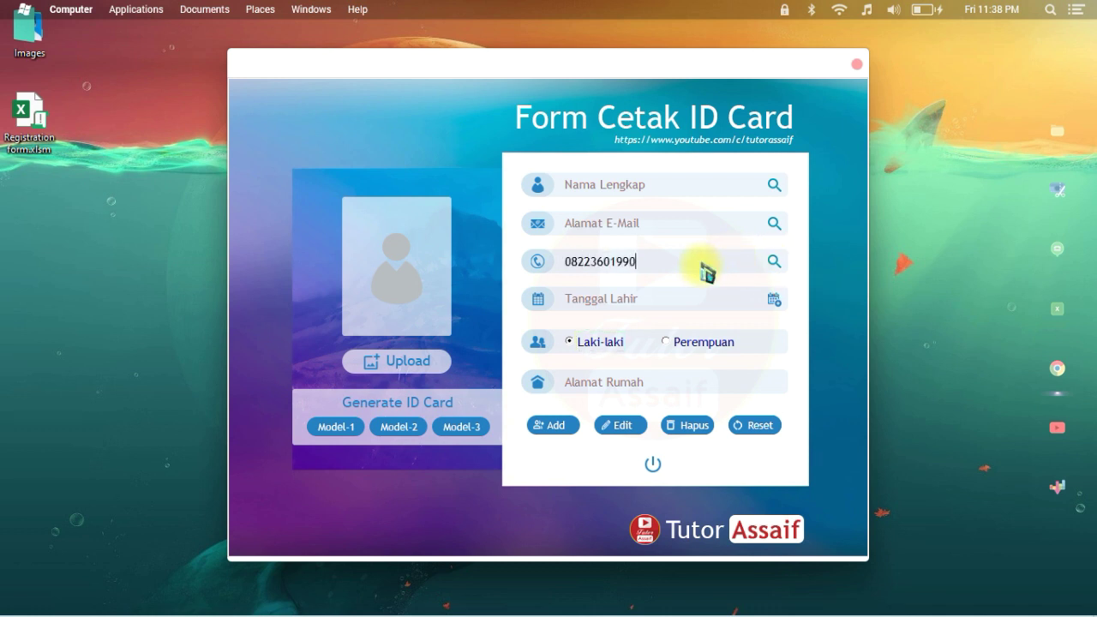
- Retrieve the saved record by phone number, then replace the name with a partial name and search
click(775, 262)
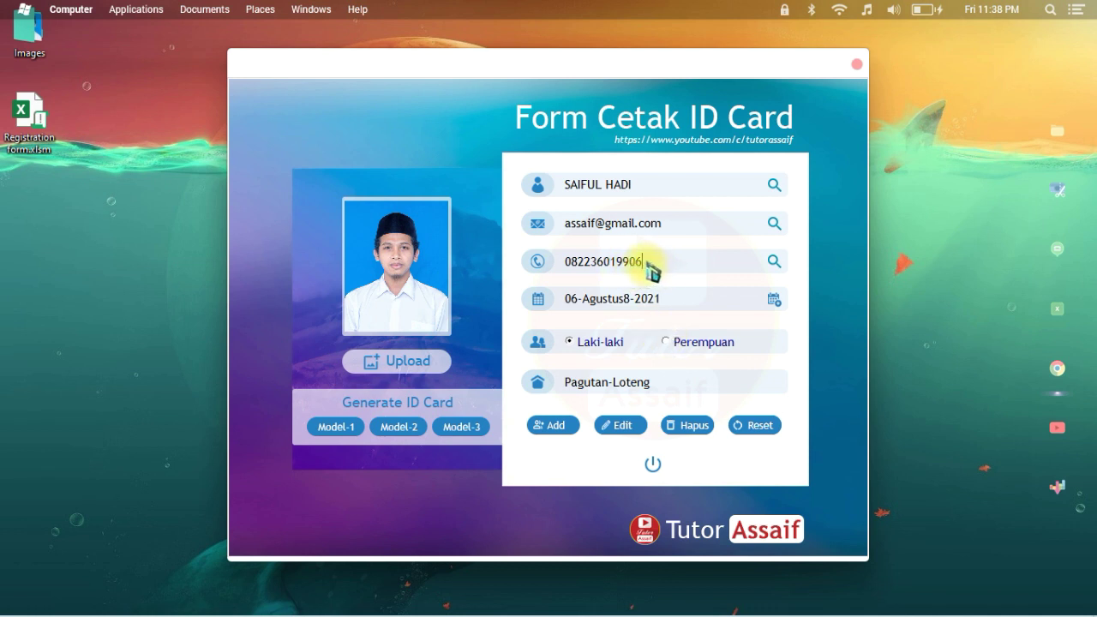
drag(647, 188, 520, 206)
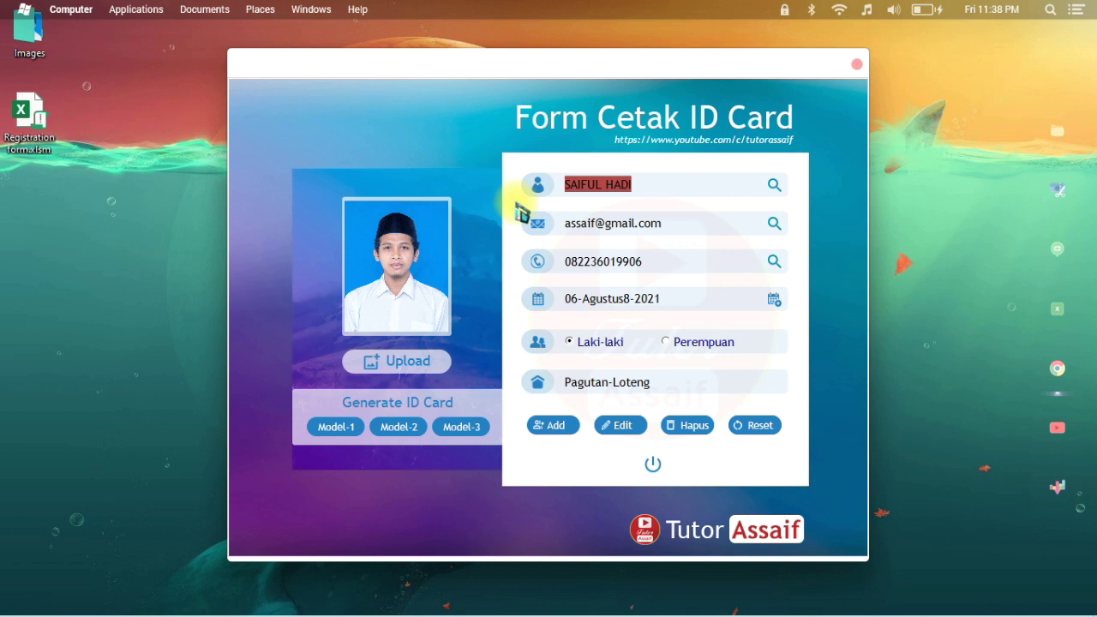
text(aqsho)
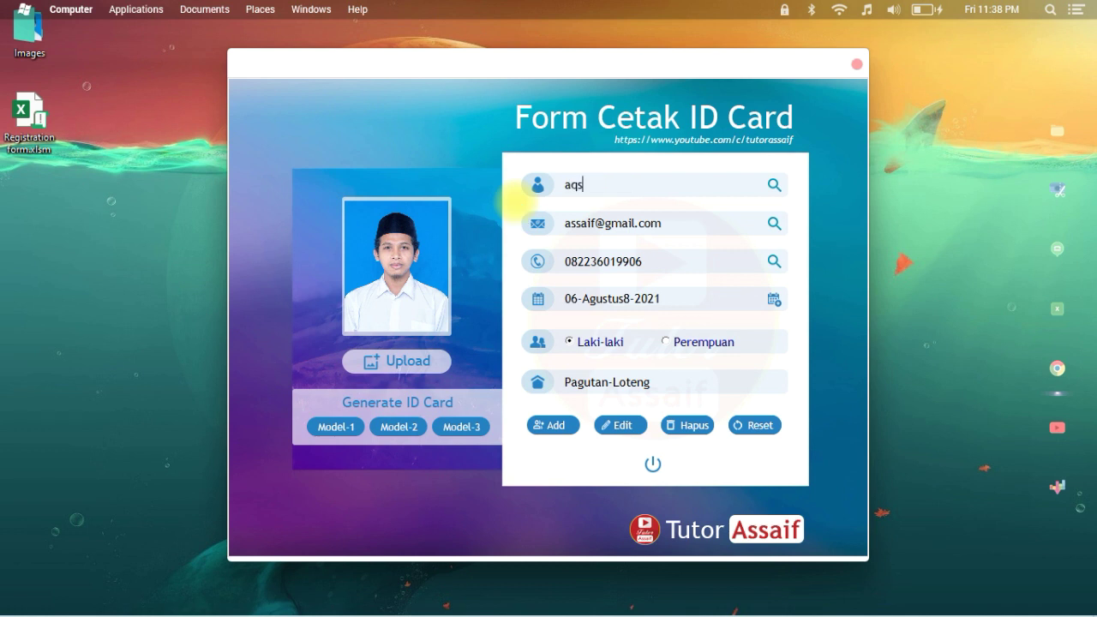
click(775, 185)
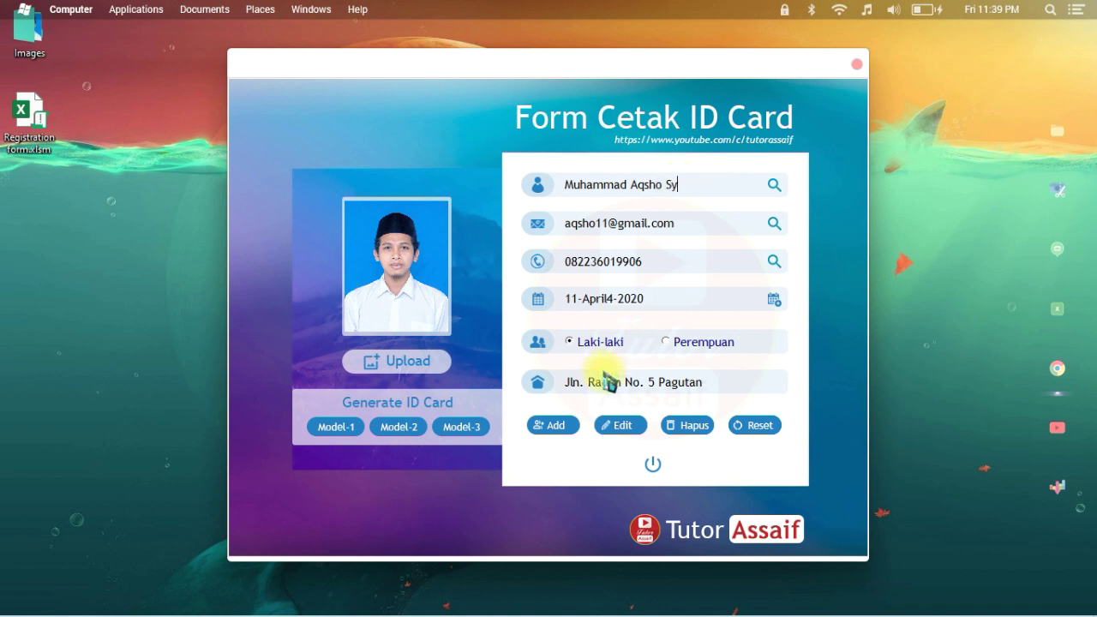
- Update the stored record with the lengthened name and dismiss the confirmation
click(632, 429)
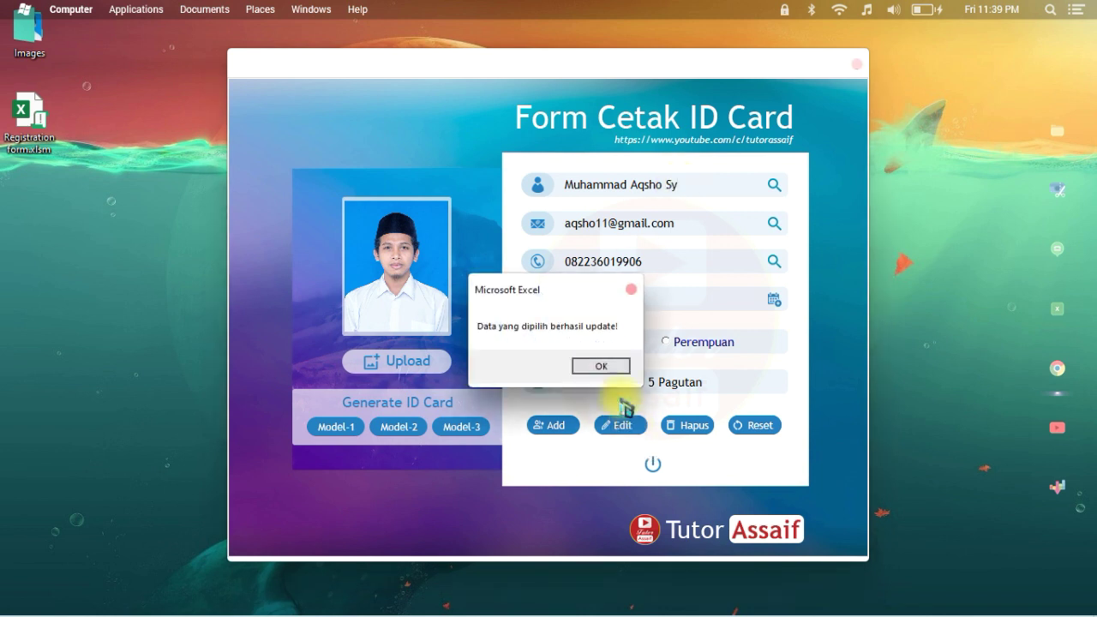
click(602, 366)
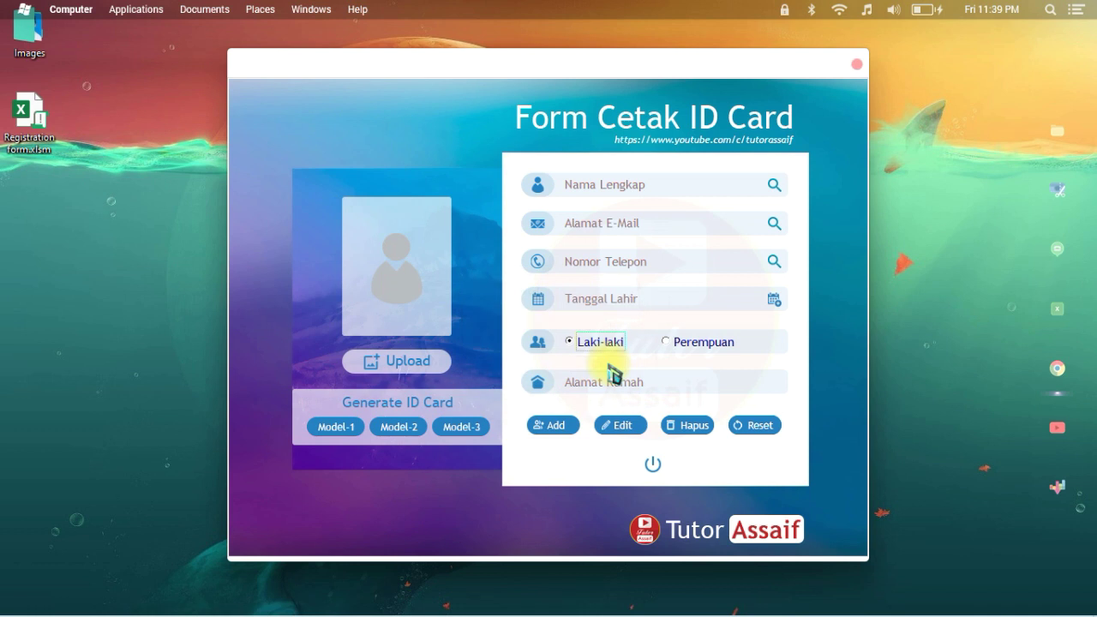
- Search Nama Lengkap by the person's name to reload their details and photo
click(621, 189)
text(aqsho)
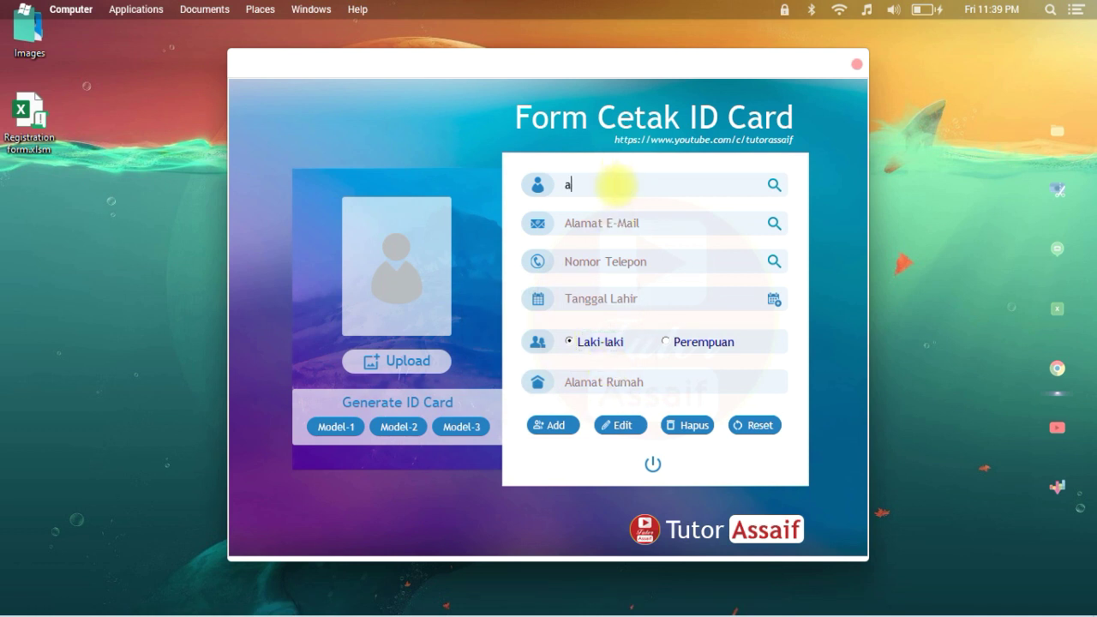
click(777, 187)
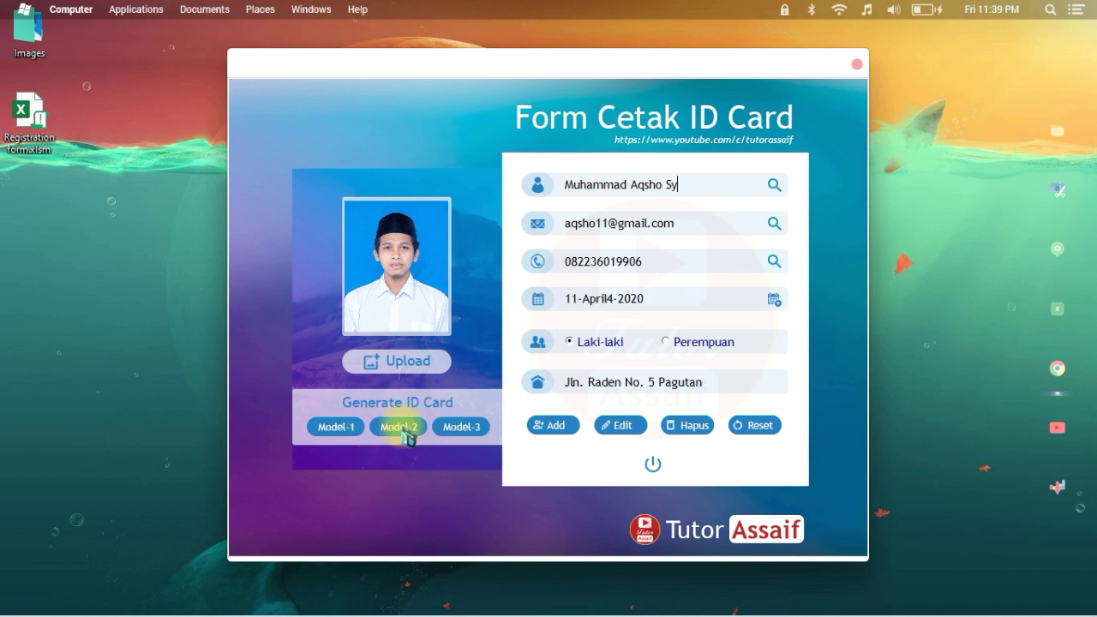
- Generate the Model-1 ID card, saved to C:\ID CARD as 03092021233933.jpeg
click(344, 428)
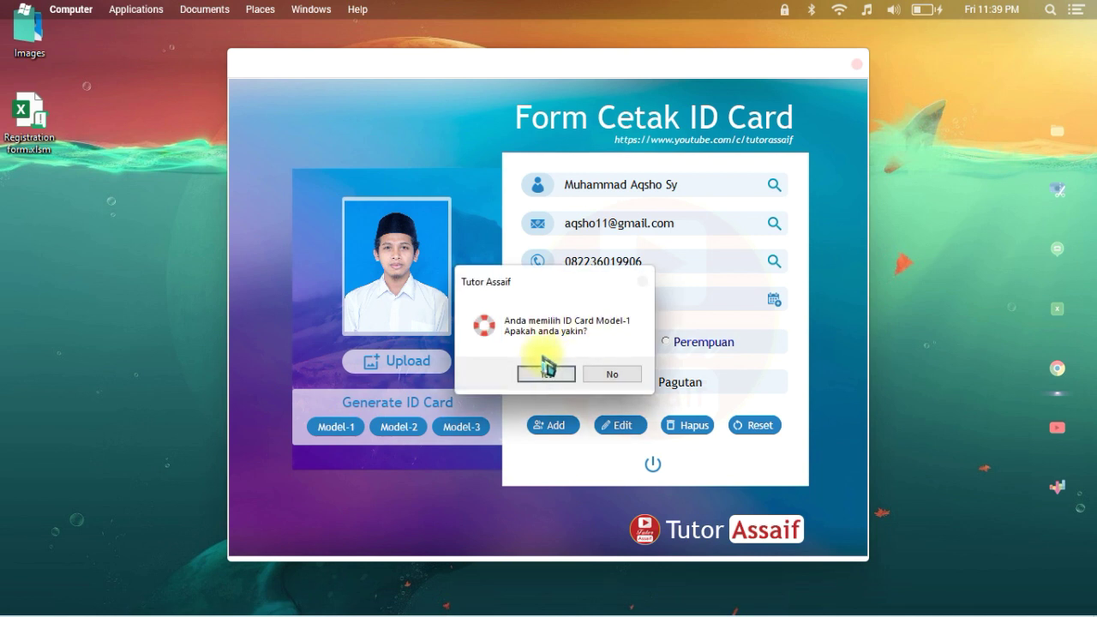
click(546, 376)
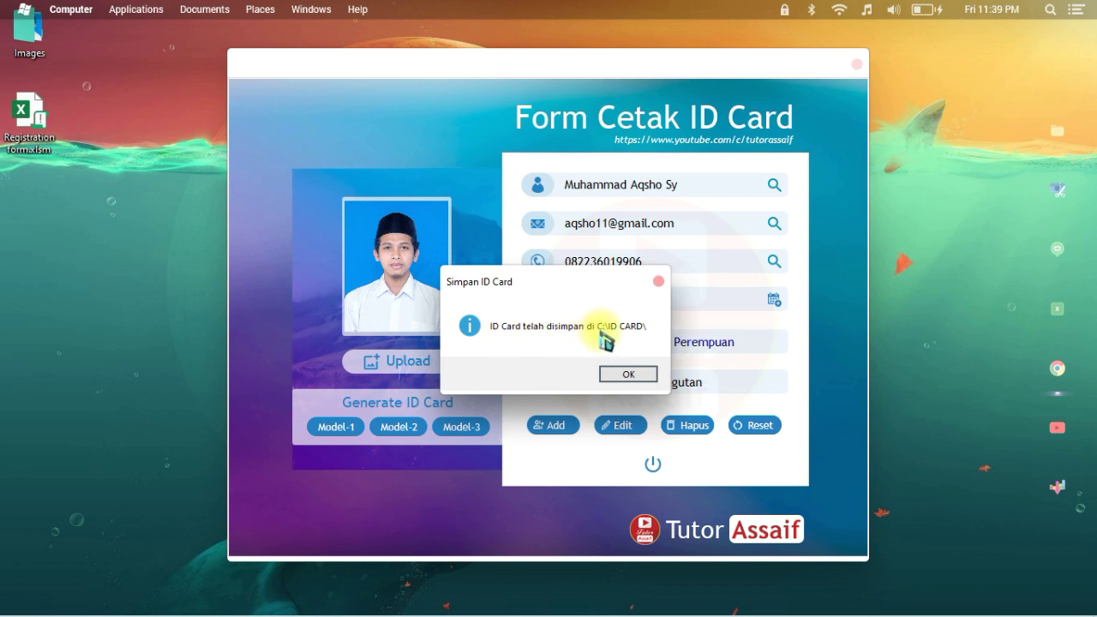
click(629, 375)
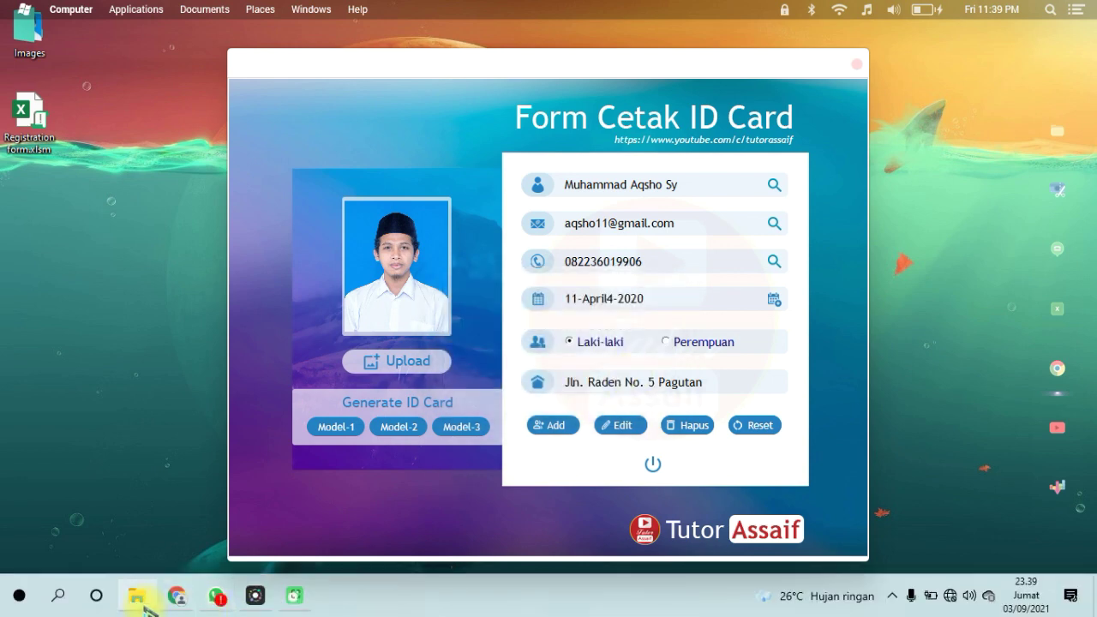
click(141, 598)
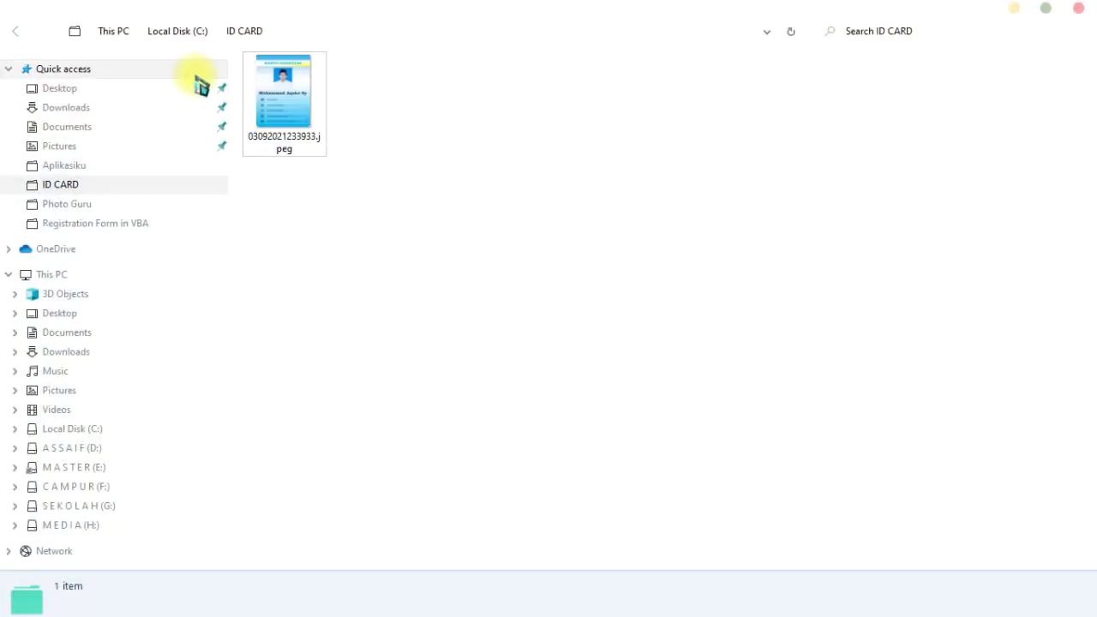
click(113, 31)
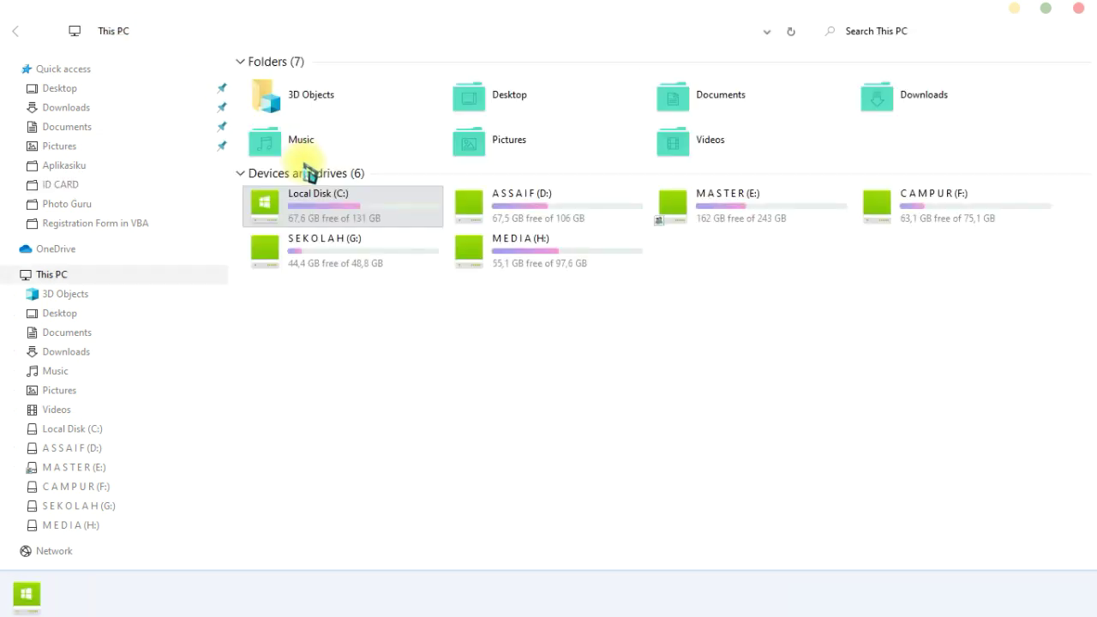
double_click(315, 218)
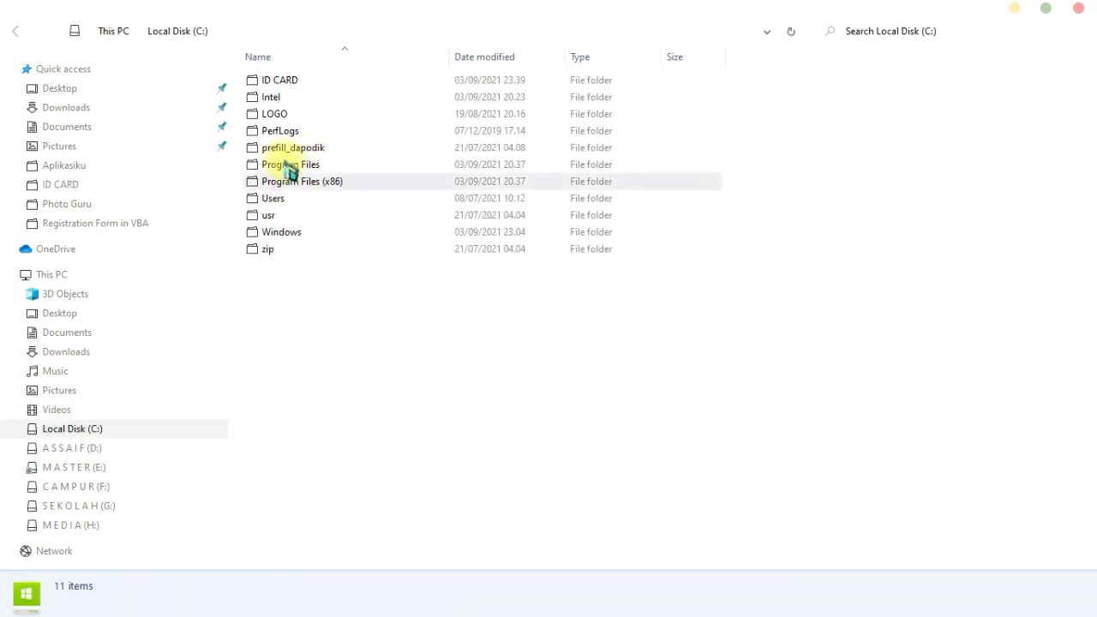
double_click(281, 82)
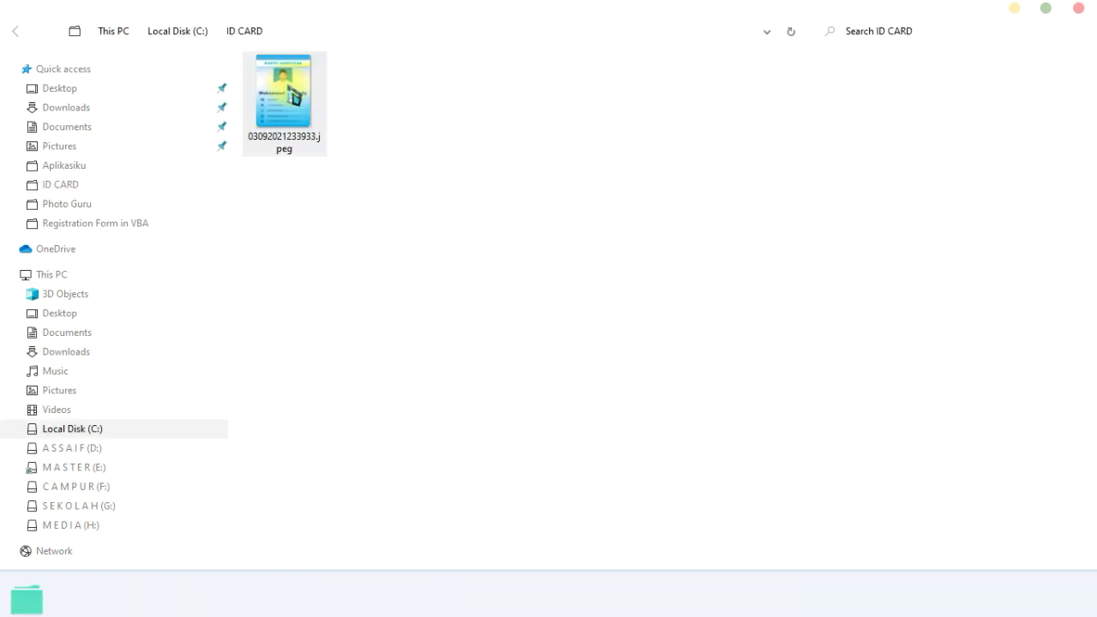
double_click(283, 91)
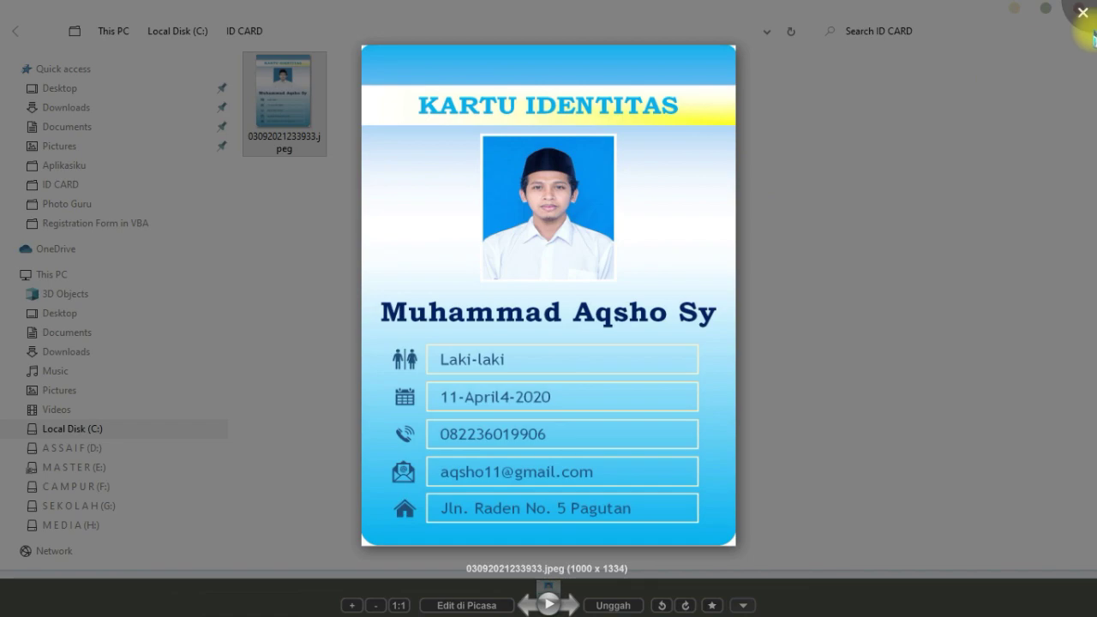
click(1083, 13)
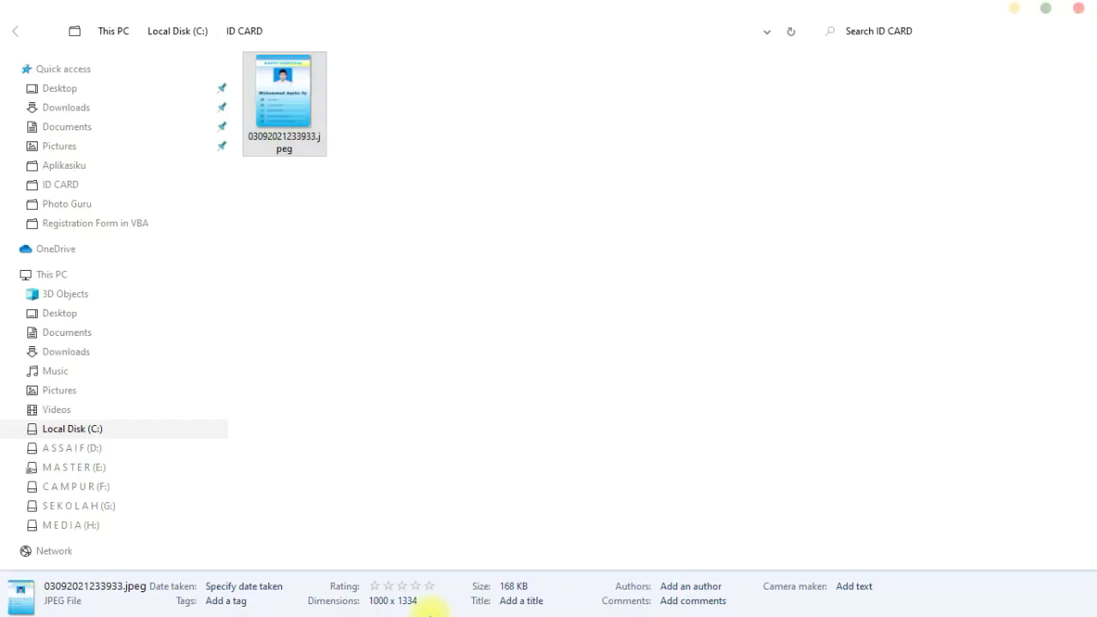
click(1016, 15)
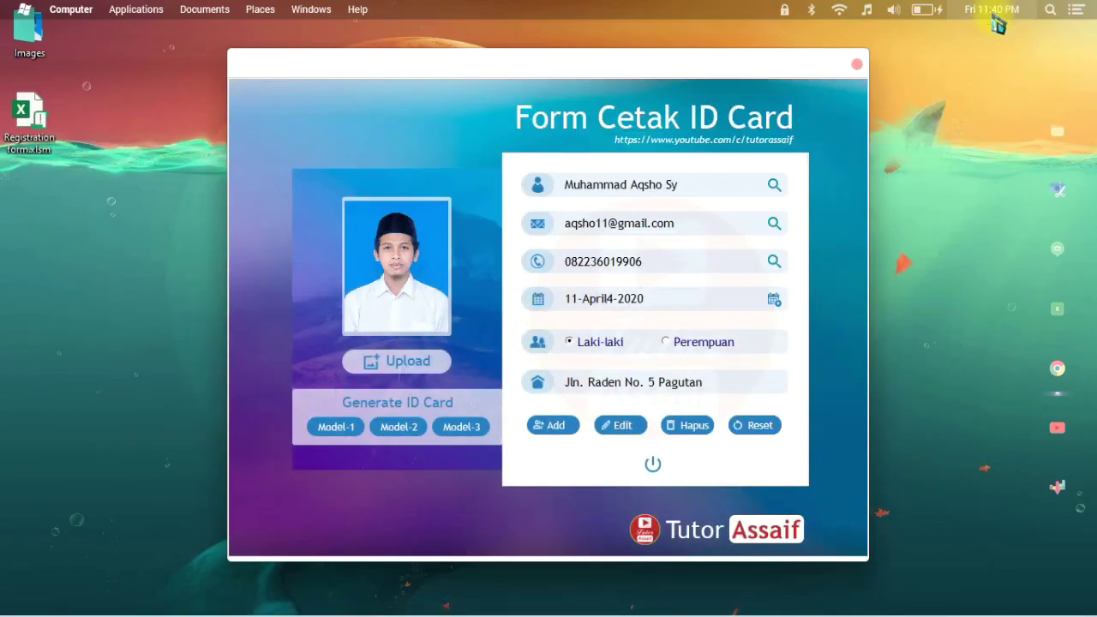
- Create the Model-2 ID card for the current record and acknowledge it was saved to C:\ID CARD
click(408, 431)
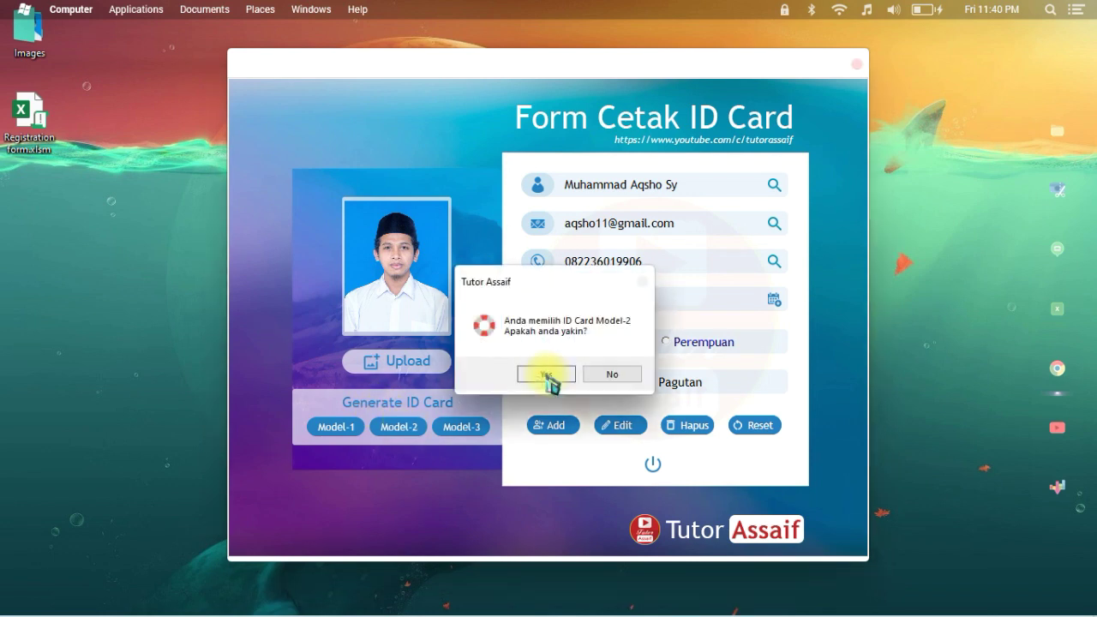
click(547, 376)
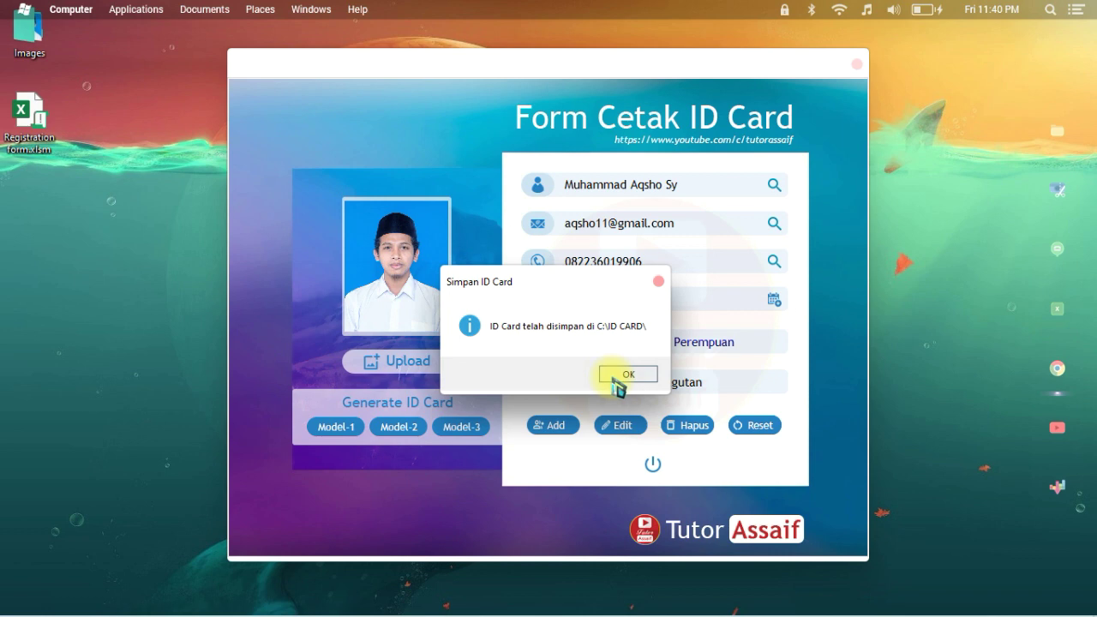
click(615, 381)
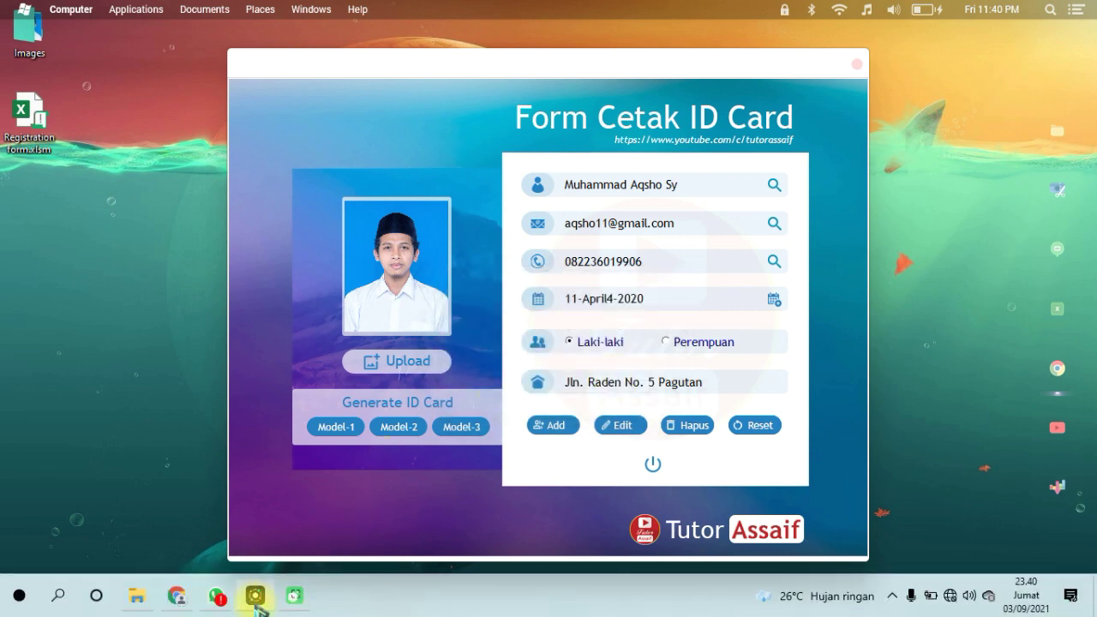
- Preview the green Model-2 card image in the ID CARD folder, then return to the form
click(139, 595)
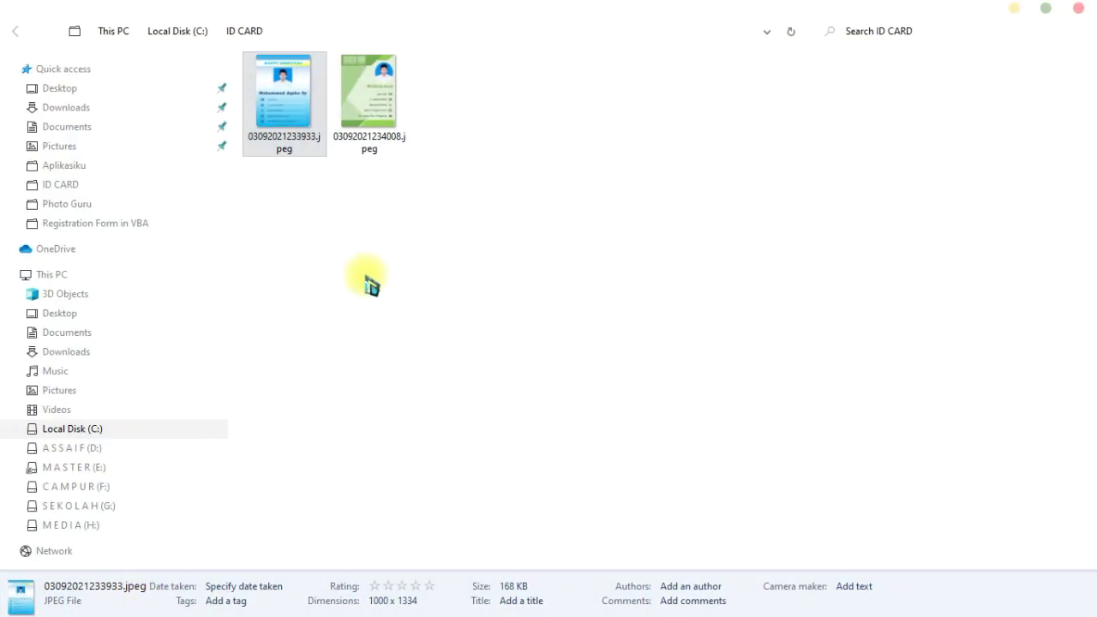
double_click(386, 151)
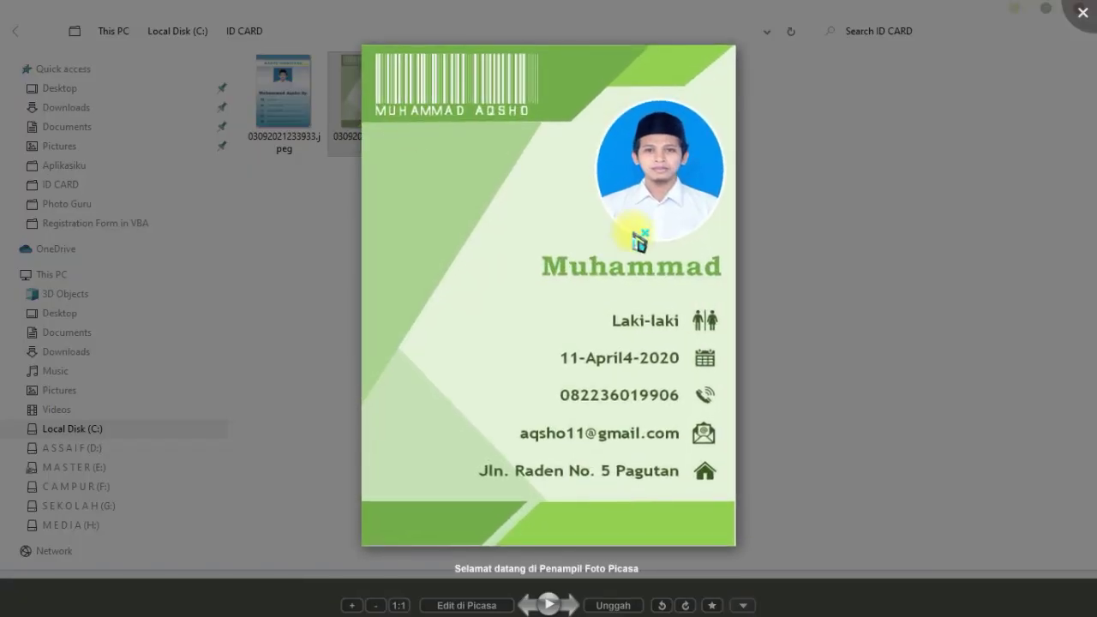
mouse_move(600, 292)
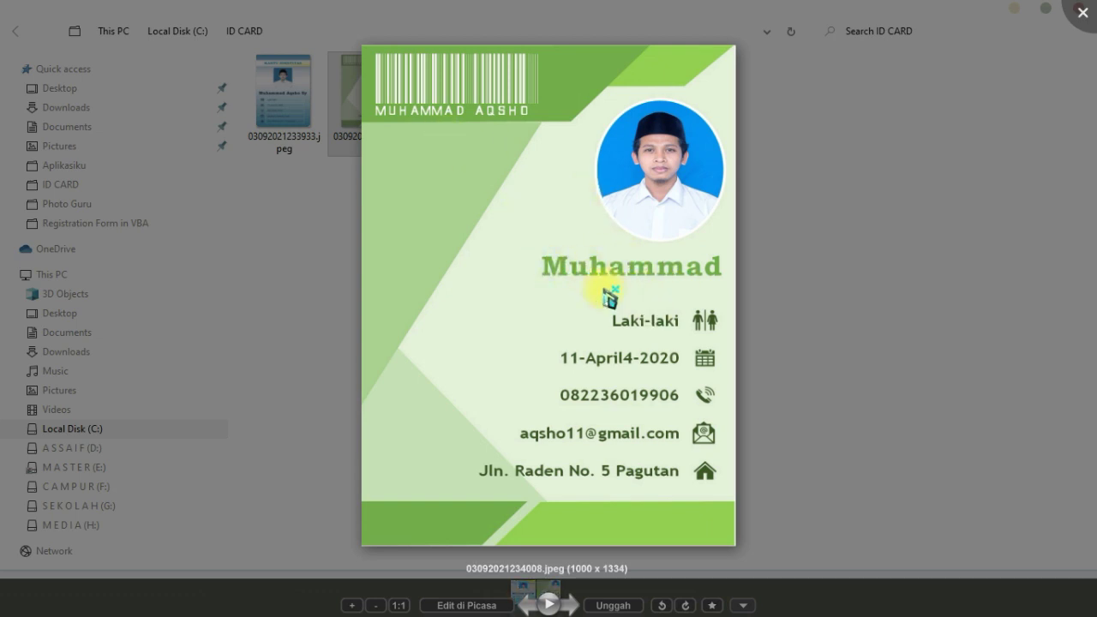
click(787, 253)
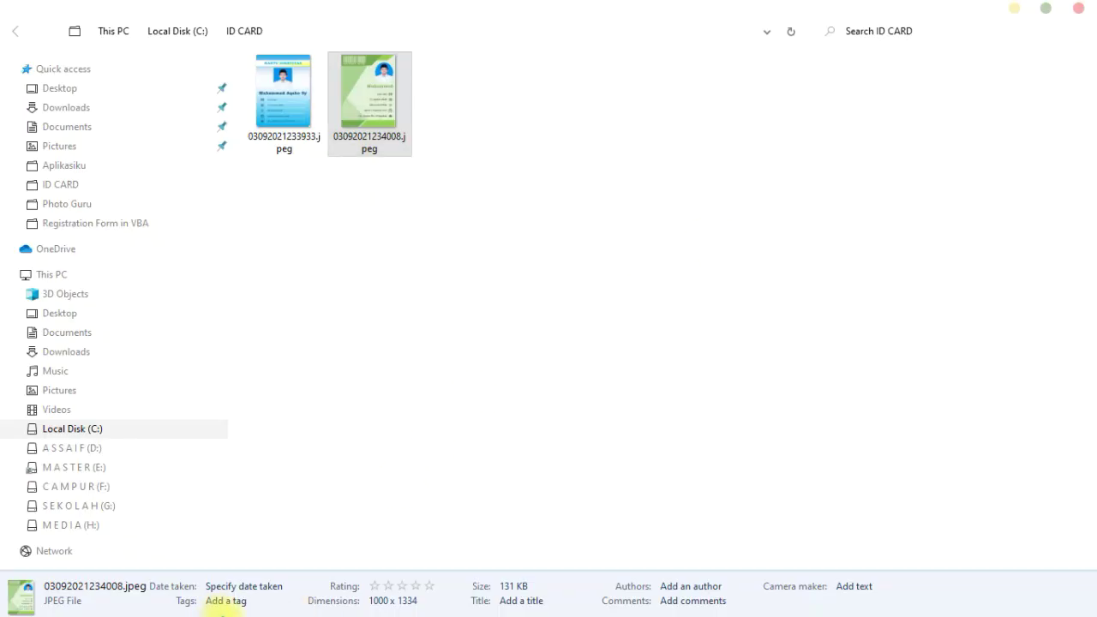
click(1026, 13)
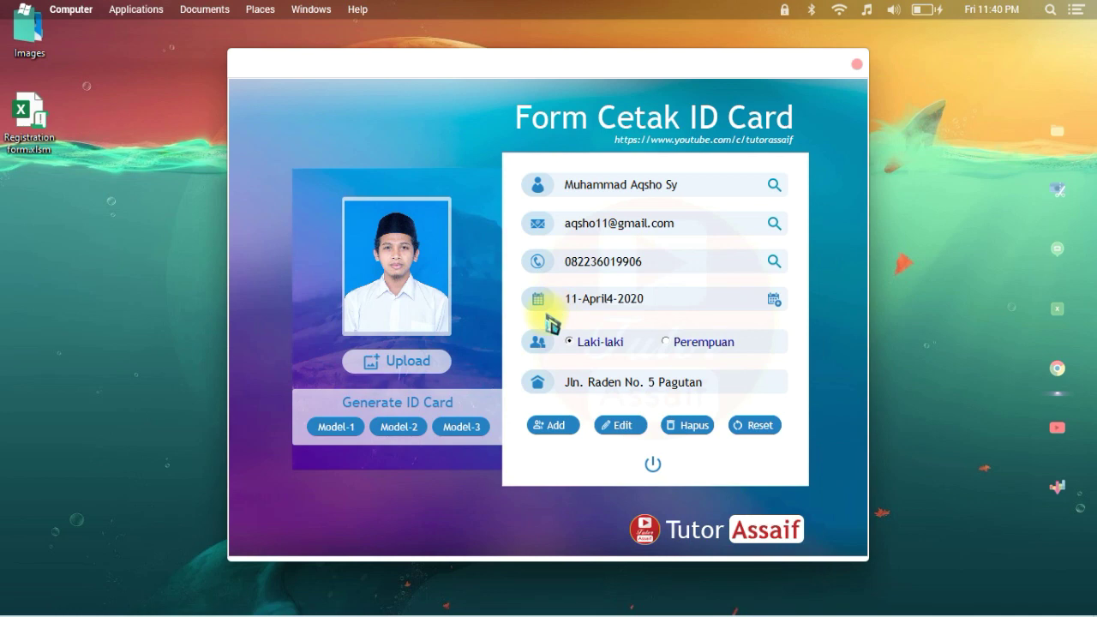
- Create the Model-3 ID card and confirm its JPEG now appears in the ID CARD folder
click(463, 426)
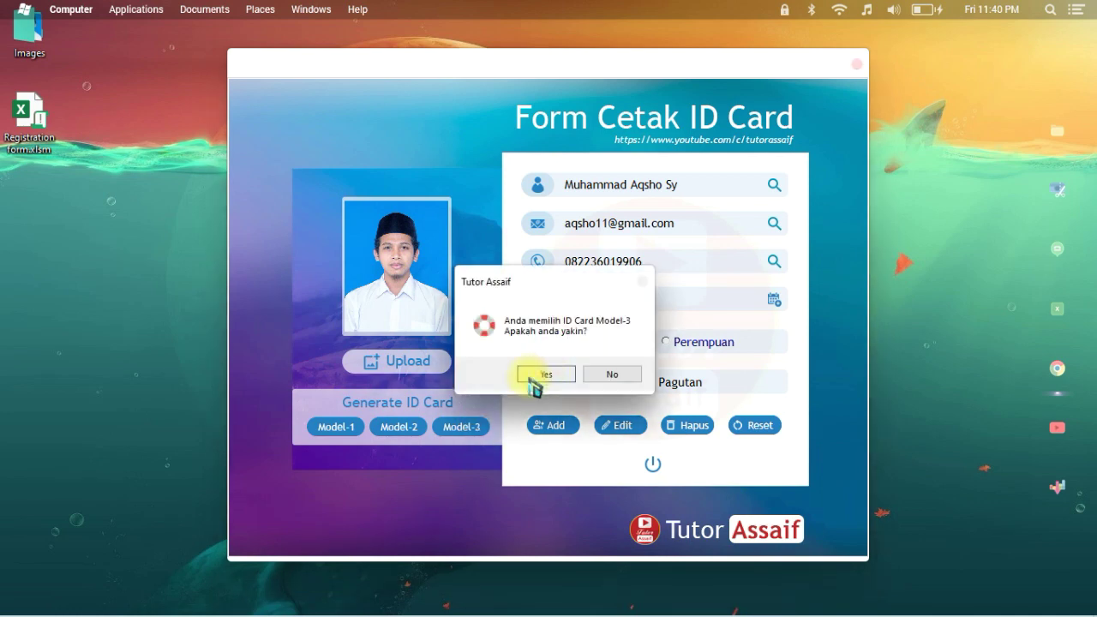
click(545, 377)
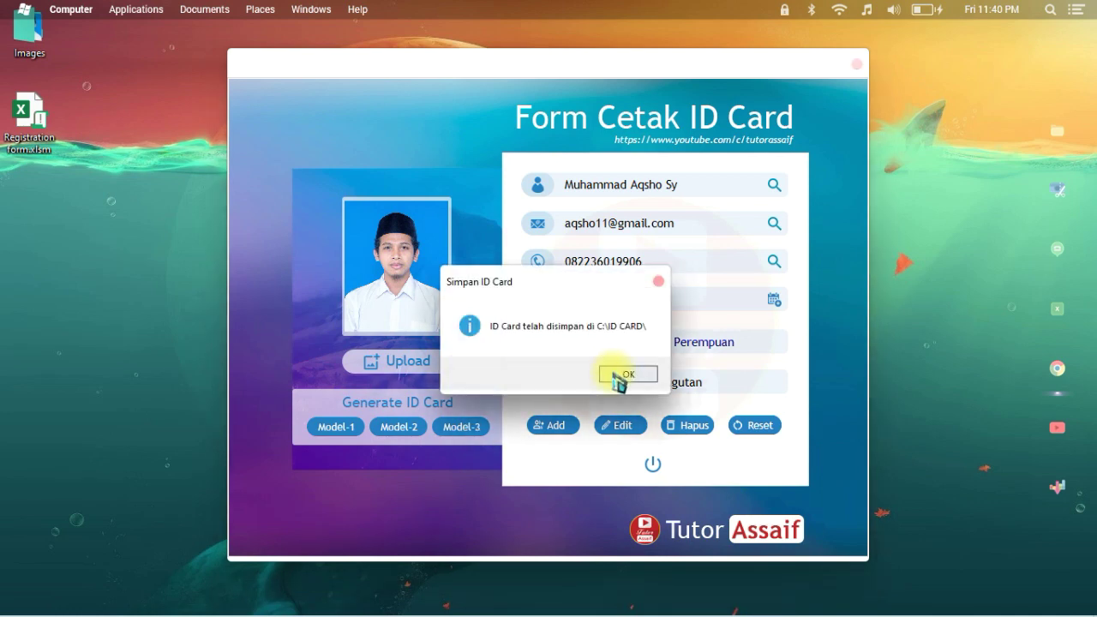
click(611, 375)
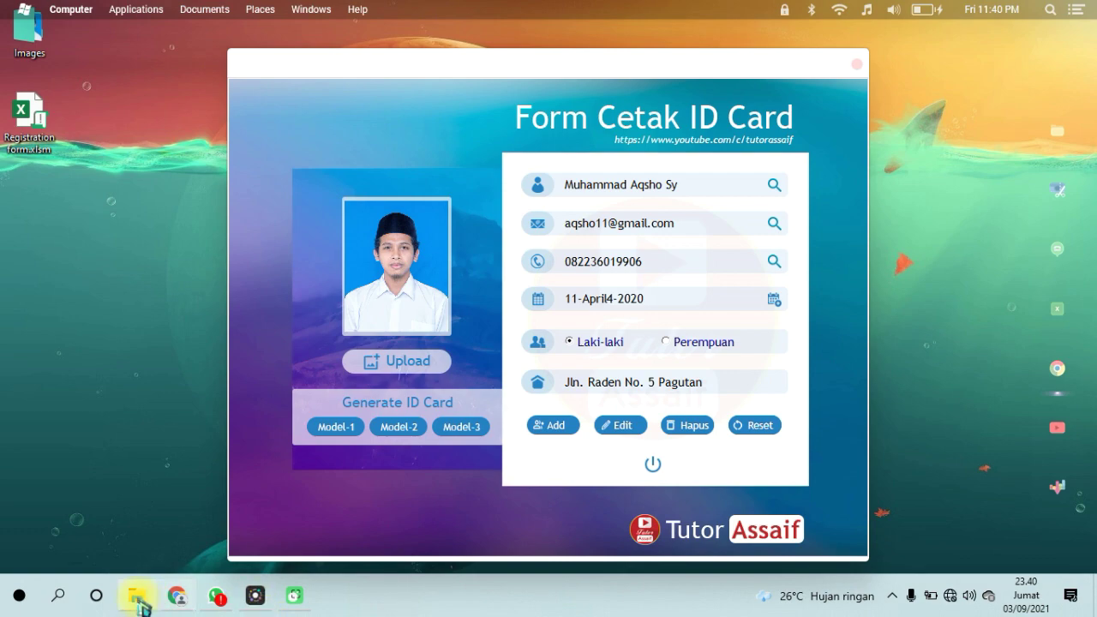
click(137, 599)
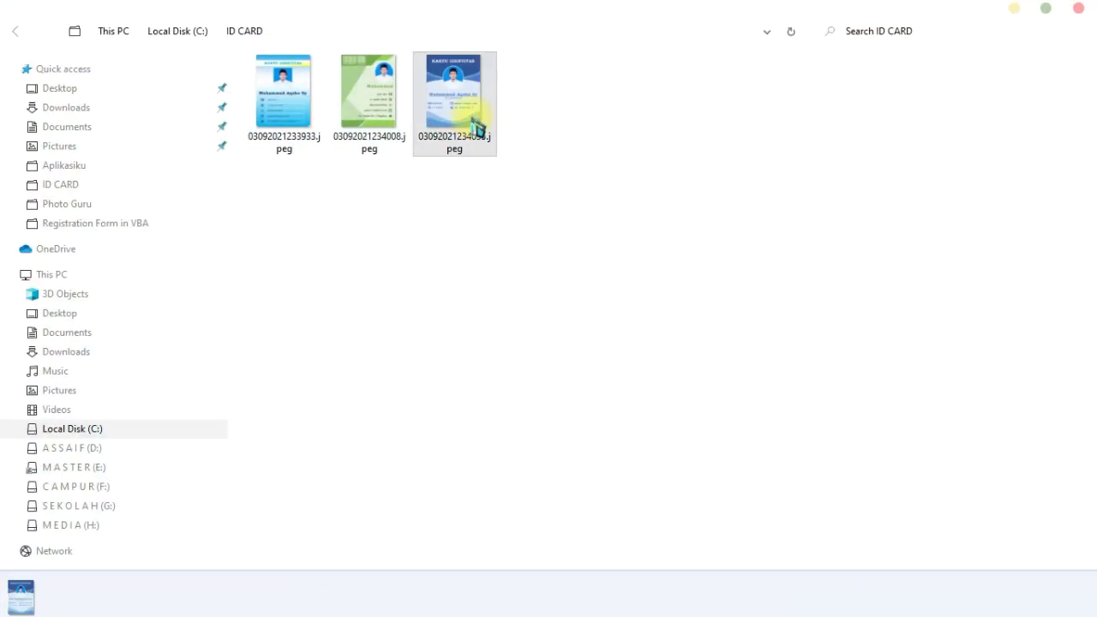
double_click(478, 130)
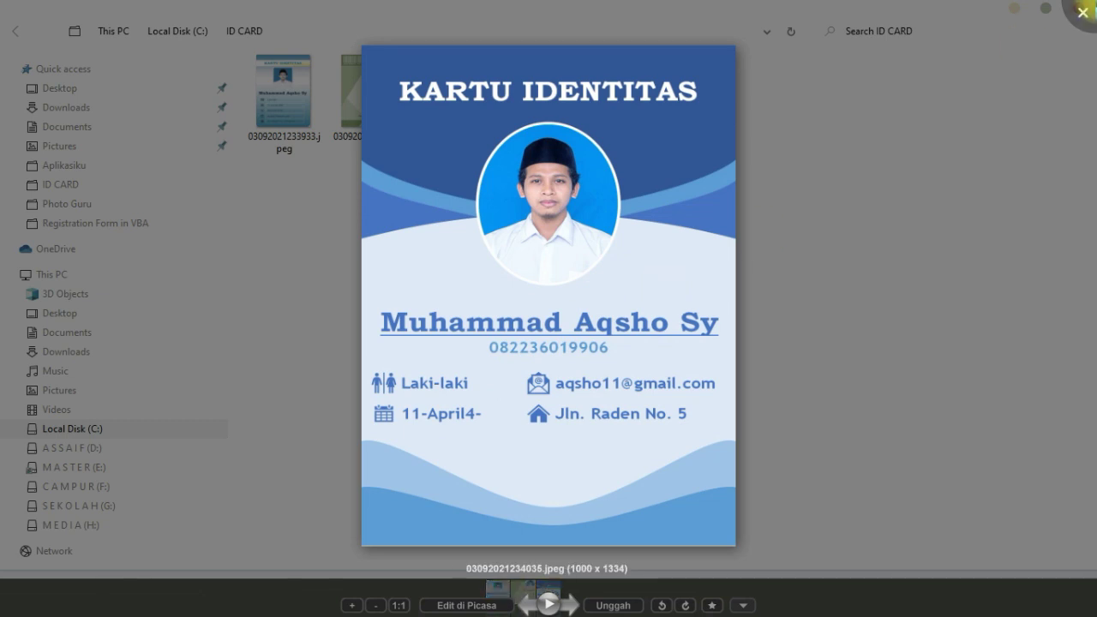
key(Left)
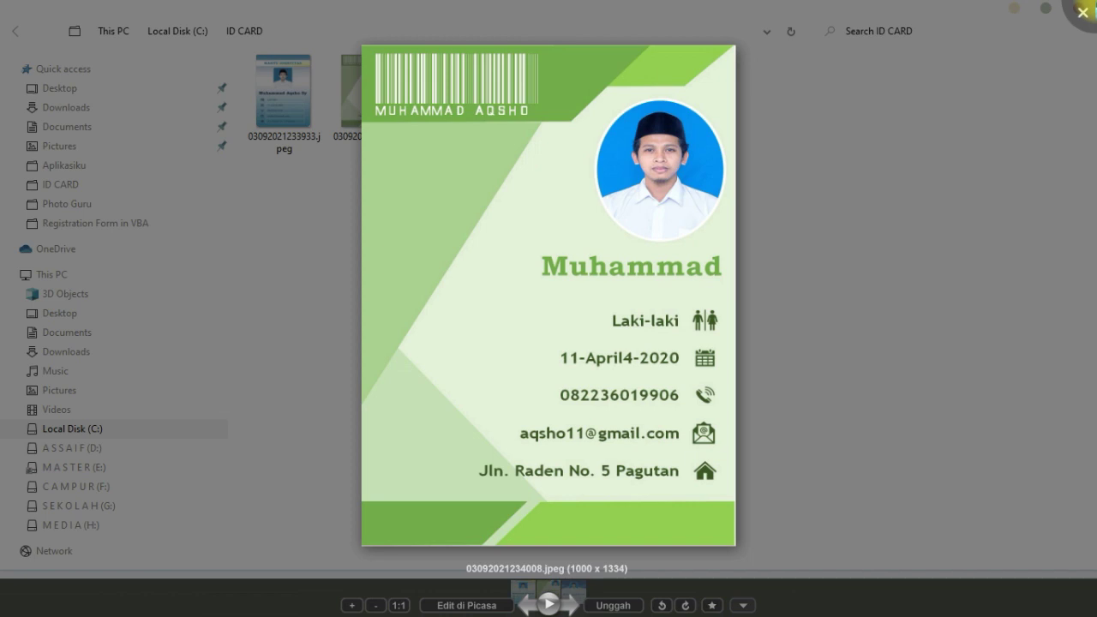
key(Left)
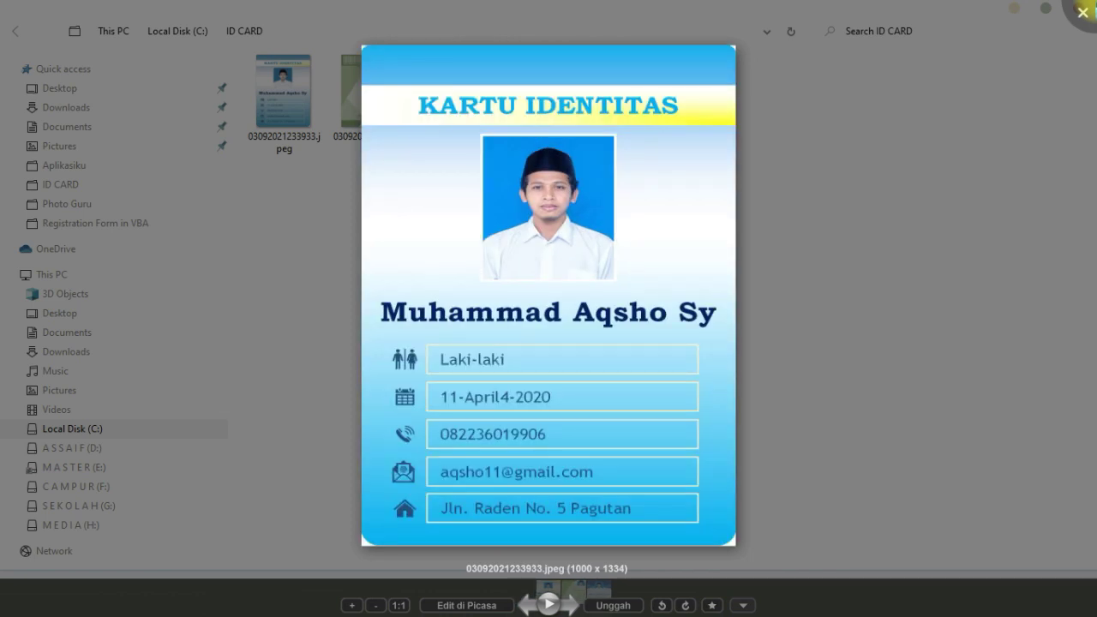
key(Right)
click(1082, 12)
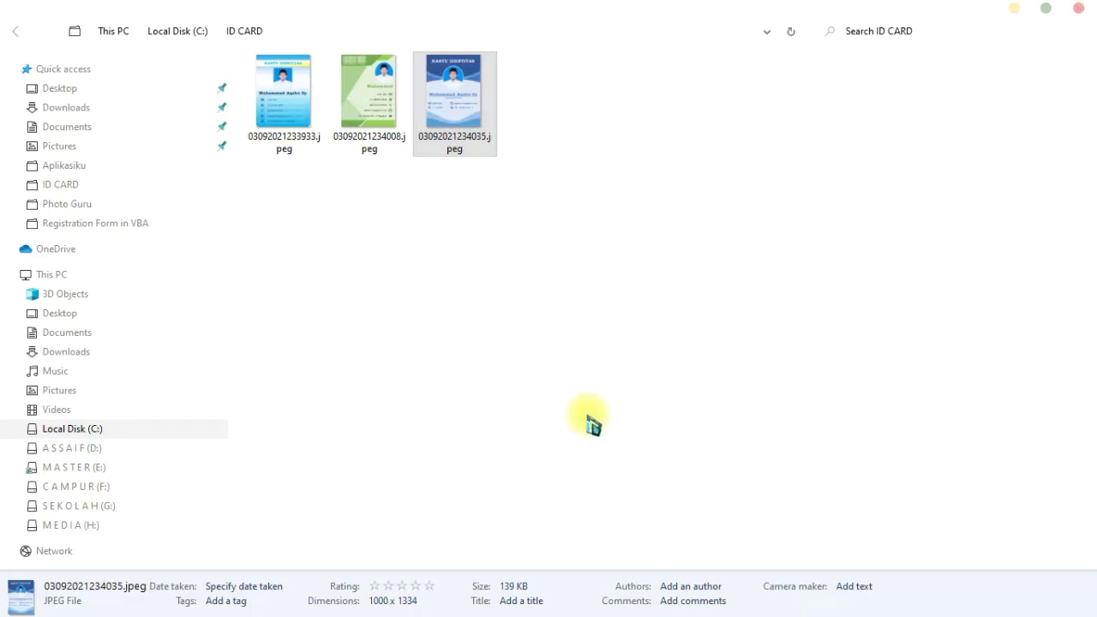
click(1078, 9)
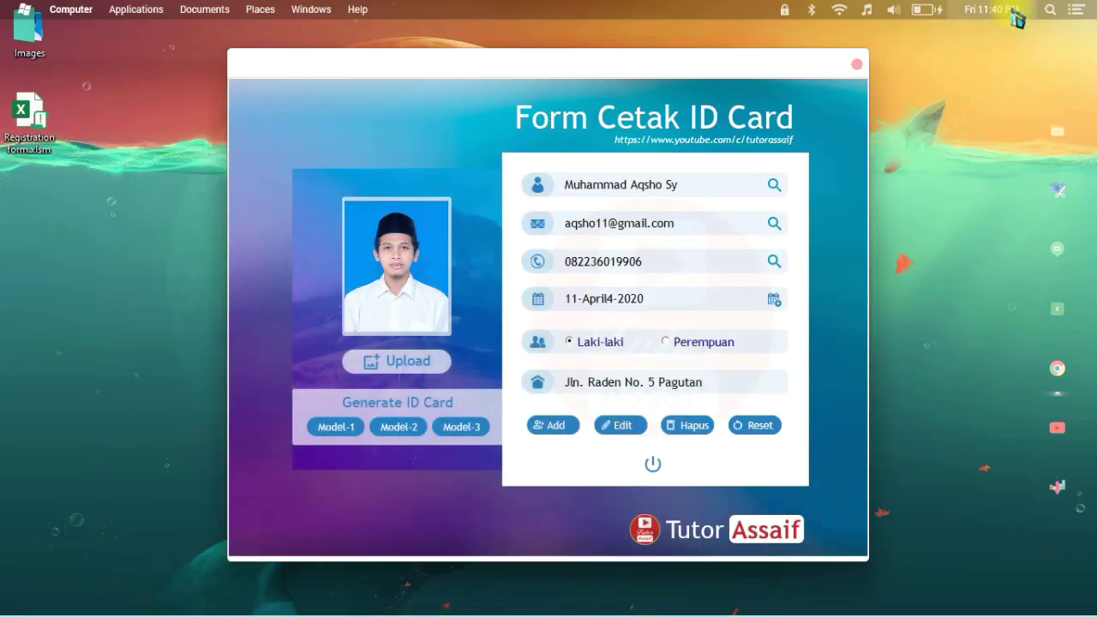
- Nudge the Form Cetak ID Card window slightly, then shut it with its power button
mouse_move(559, 82)
mouse_down()
mouse_move(488, 68)
mouse_move(574, 70)
mouse_up()
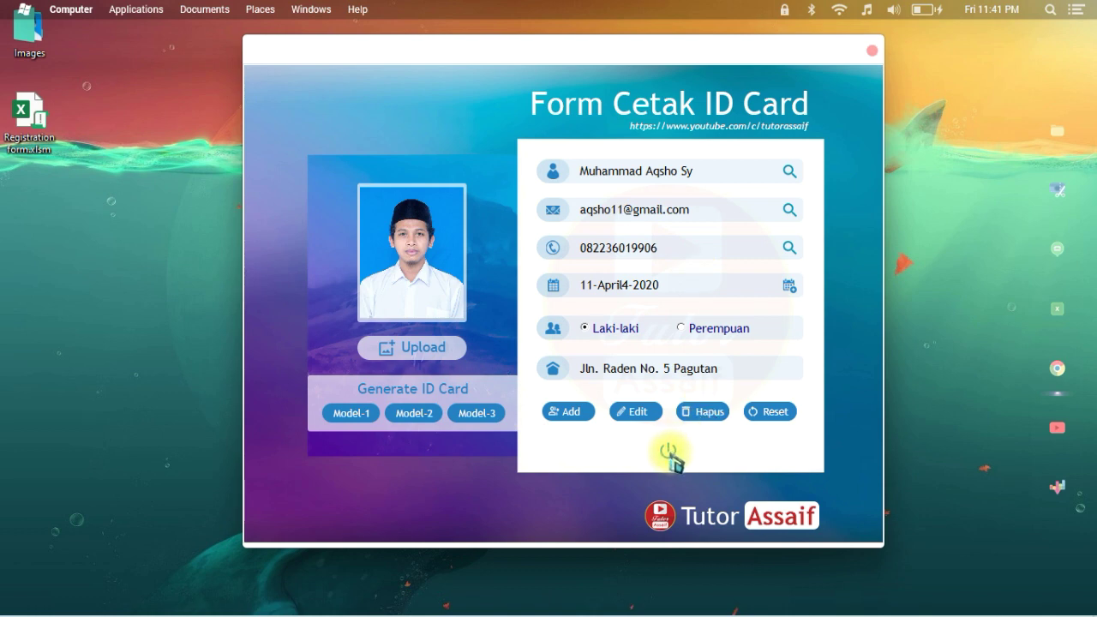
click(672, 454)
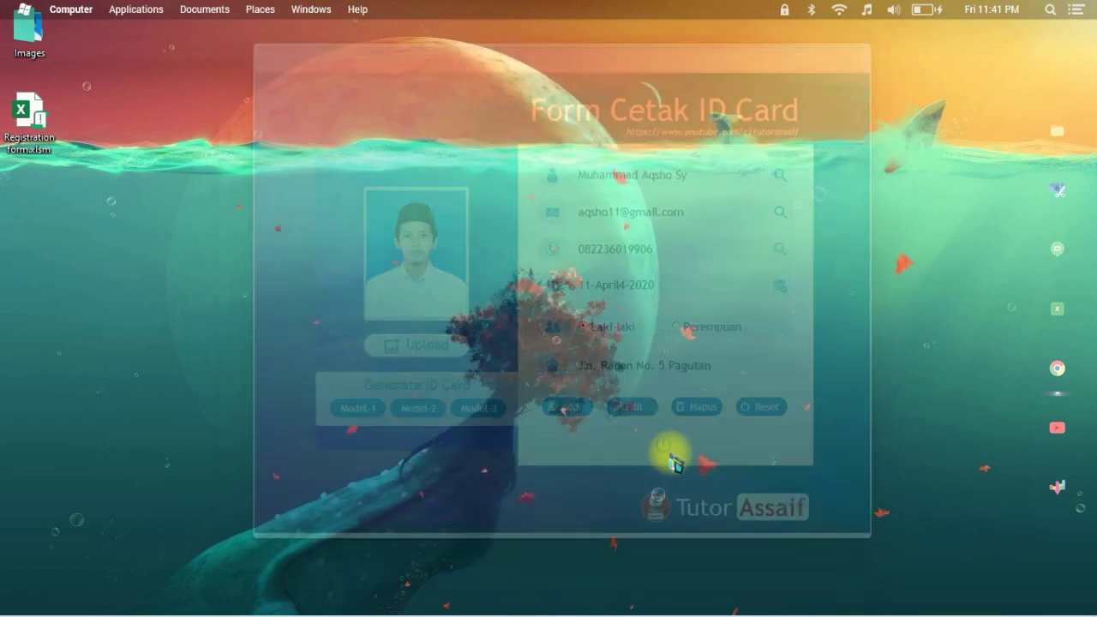
right_click(325, 184)
click(299, 225)
right_click(299, 230)
click(264, 273)
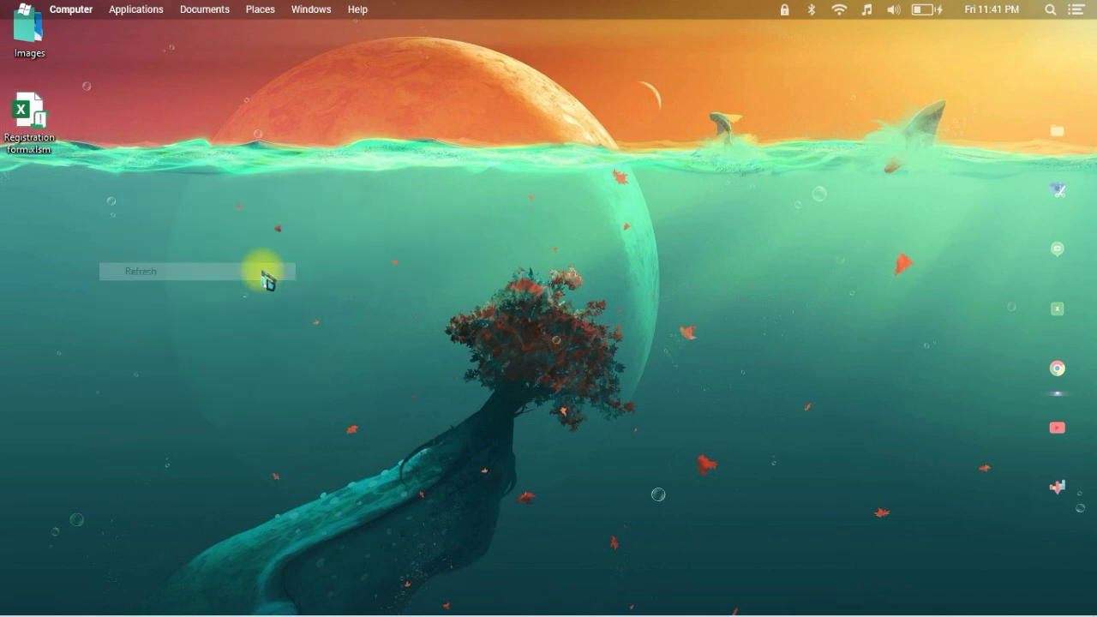